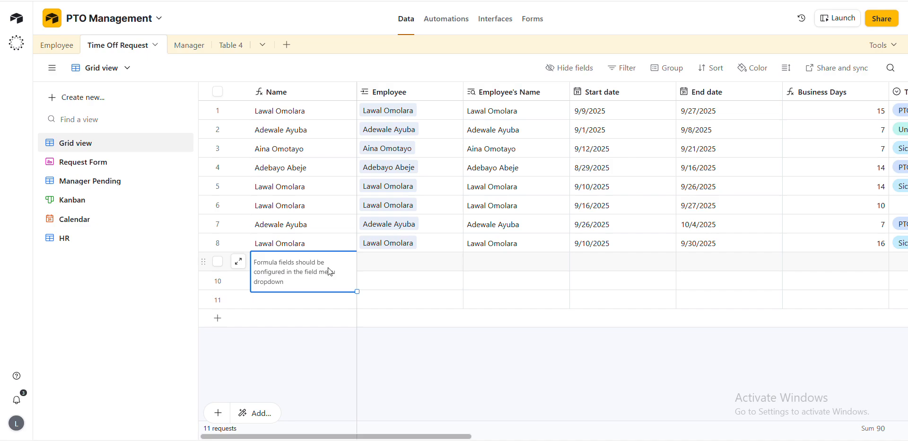
Examine the employee choices for the empty ninth request and the table's fields through to Status and Manager's Comment.
{"action": "left_click", "coordinate": [394, 260]}
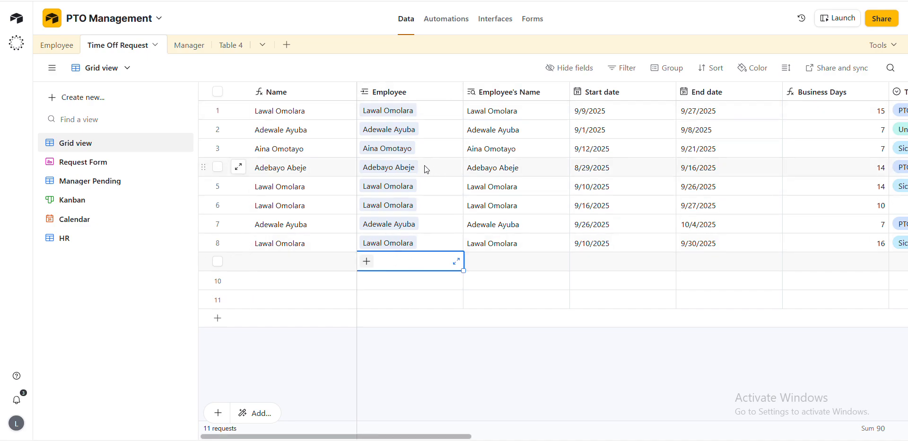
{"action": "left_click", "coordinate": [367, 261]}
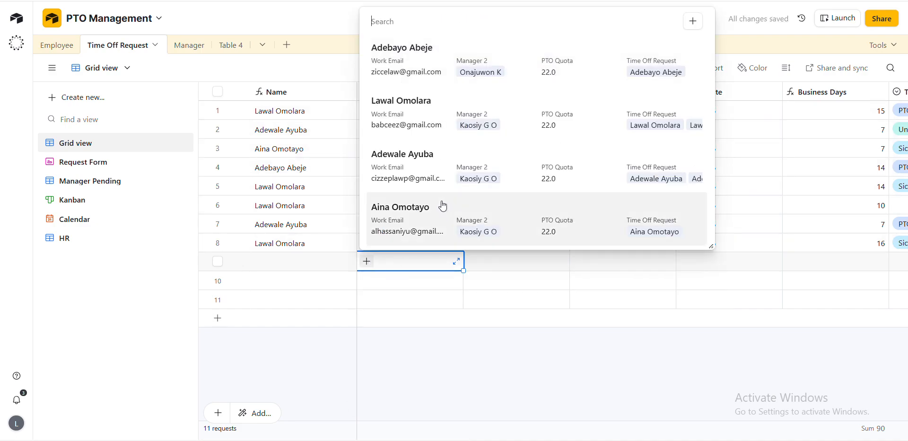
{"action": "key", "text": "Escape"}
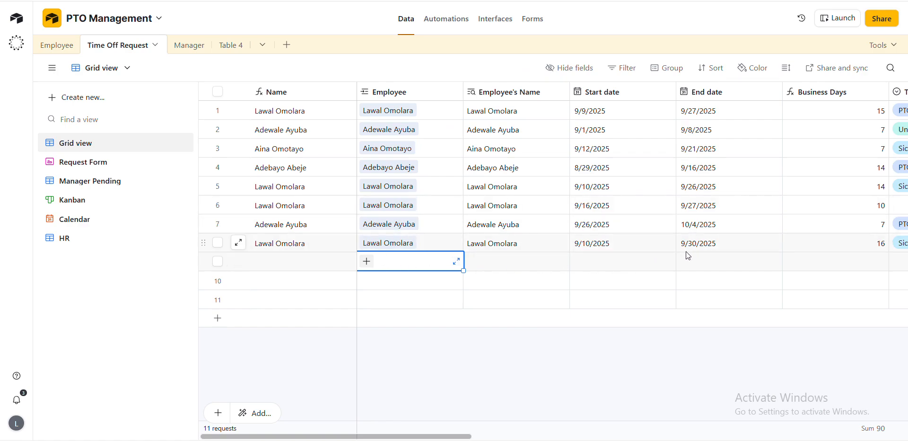
{"action": "scroll", "coordinate": [799, 261], "scroll_direction": "right", "scroll_amount": 1}
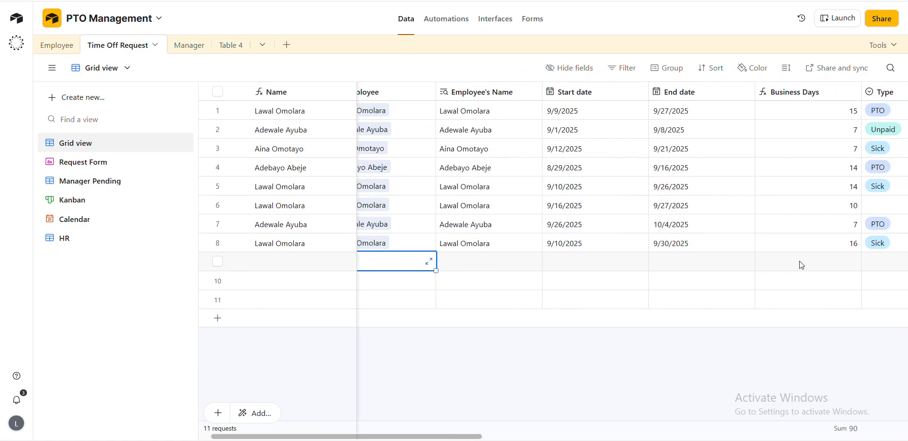
{"action": "scroll", "coordinate": [799, 260], "scroll_direction": "left", "scroll_amount": 1}
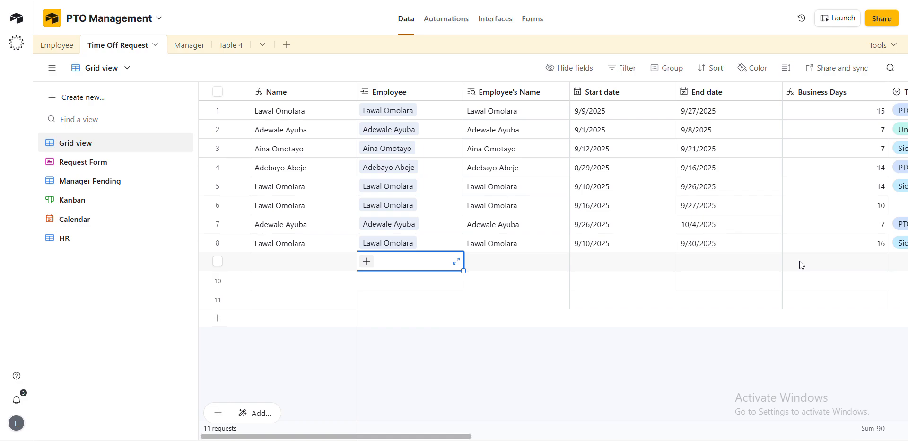
{"action": "scroll", "coordinate": [799, 260], "scroll_direction": "right", "scroll_amount": 10}
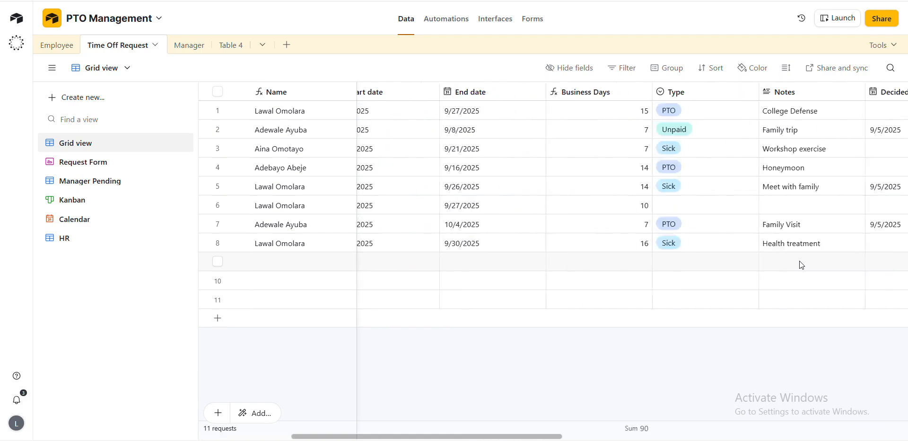
{"action": "scroll", "coordinate": [799, 262], "scroll_direction": "right", "scroll_amount": 8}
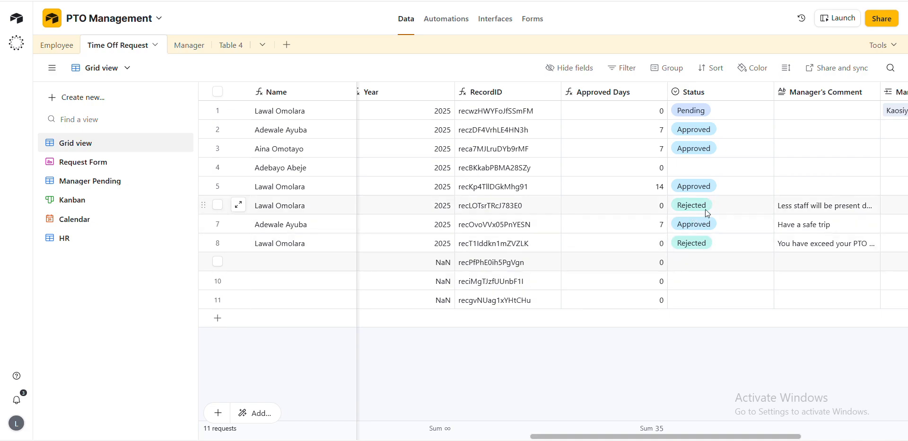
{"action": "scroll", "coordinate": [546, 242], "scroll_direction": "left", "scroll_amount": 6}
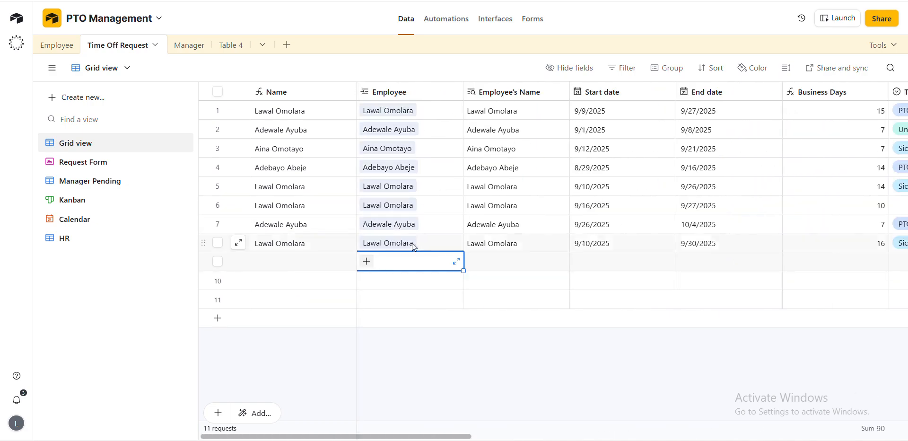
Link the first listed employee to the ninth request and set its dates from 9/18/2025 to 9/30/2025.
{"action": "left_click", "coordinate": [368, 261]}
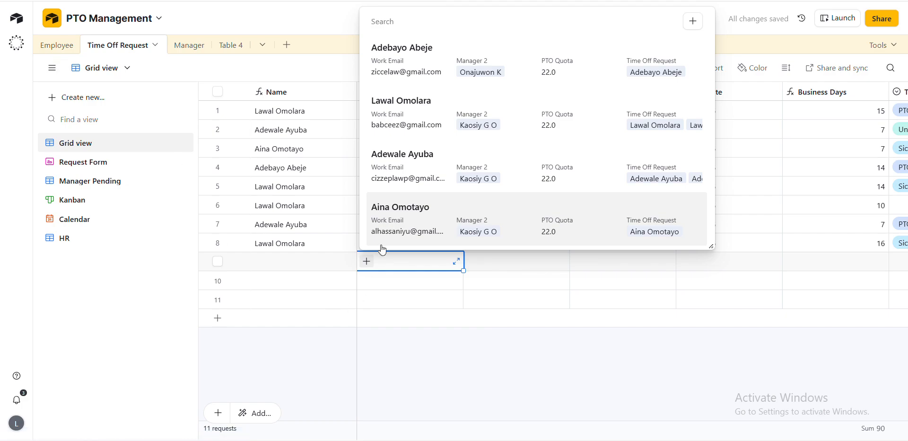
{"action": "left_click", "coordinate": [423, 51]}
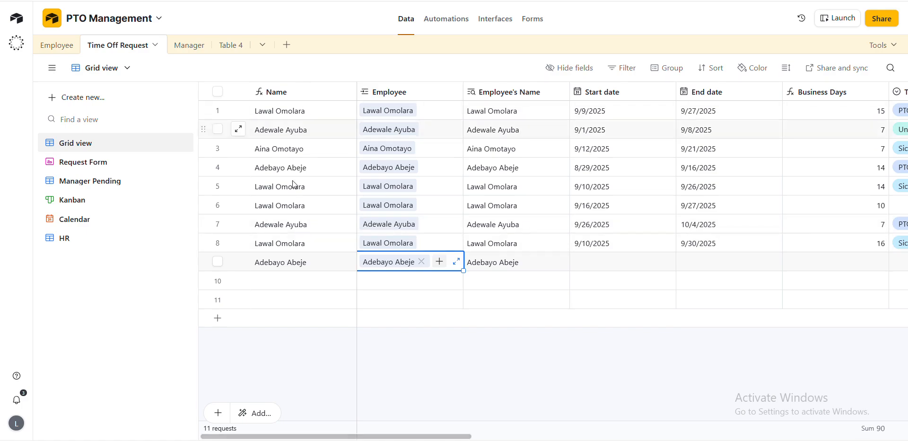
{"action": "scroll", "coordinate": [681, 243], "scroll_direction": "right", "scroll_amount": 3}
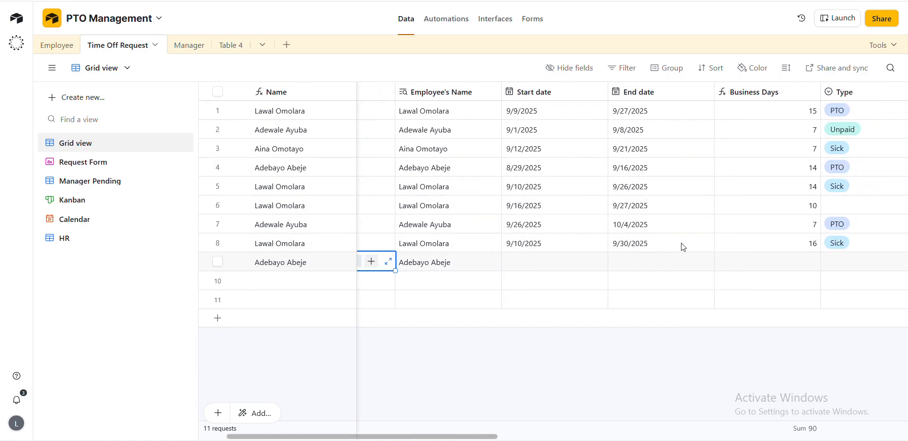
{"action": "left_click", "coordinate": [538, 263]}
{"action": "left_click", "coordinate": [539, 263]}
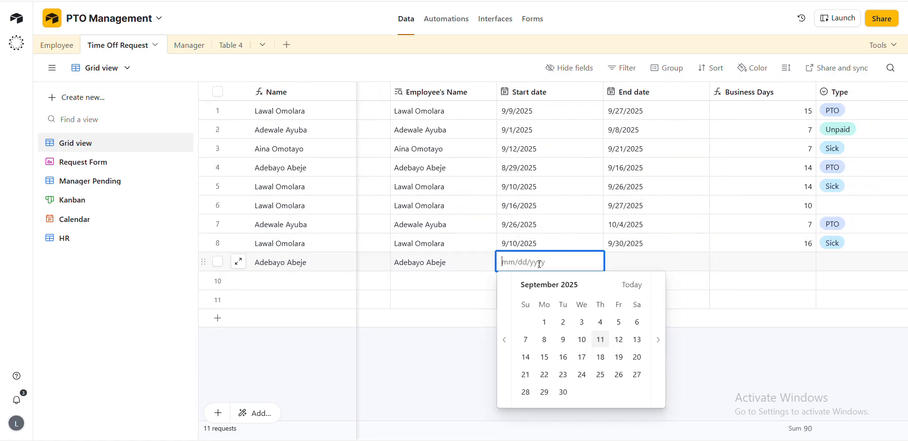
{"action": "left_click", "coordinate": [600, 357]}
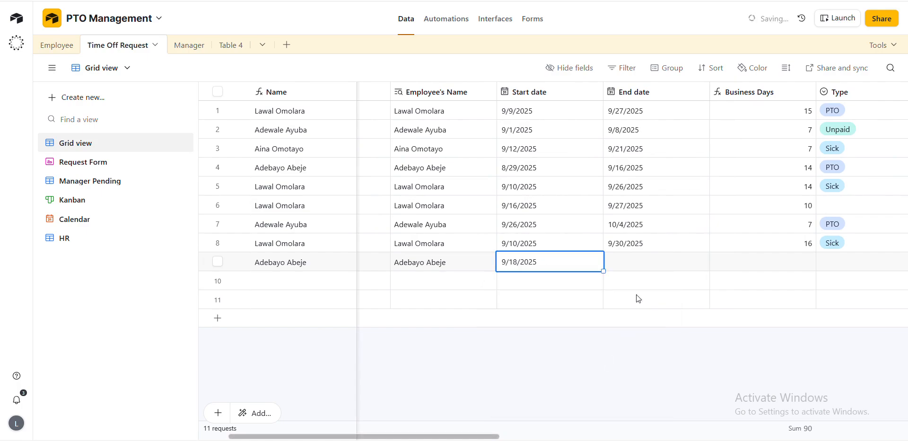
{"action": "left_click", "coordinate": [639, 269]}
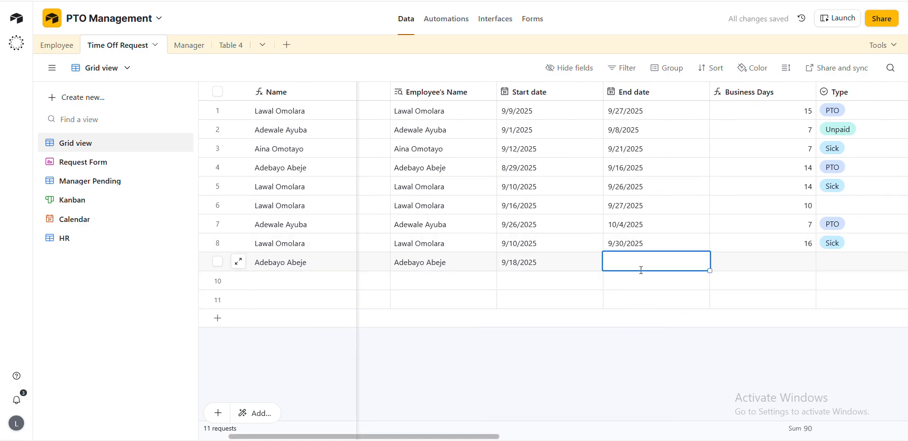
{"action": "left_click", "coordinate": [640, 269]}
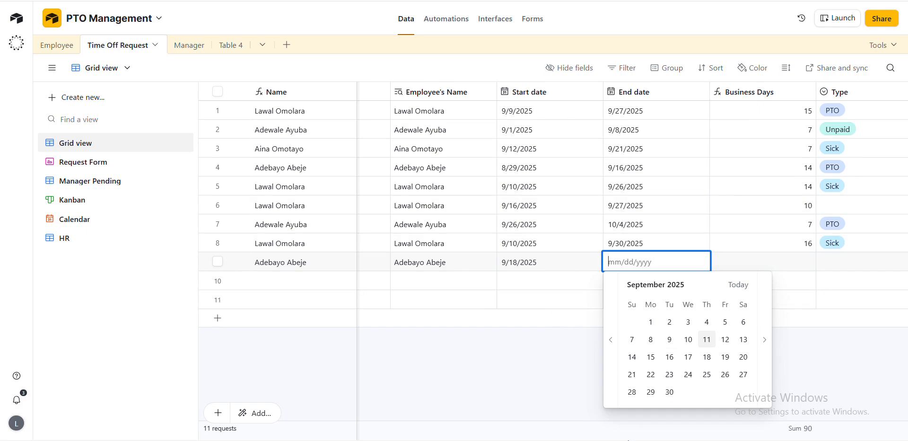
{"action": "left_click", "coordinate": [670, 392]}
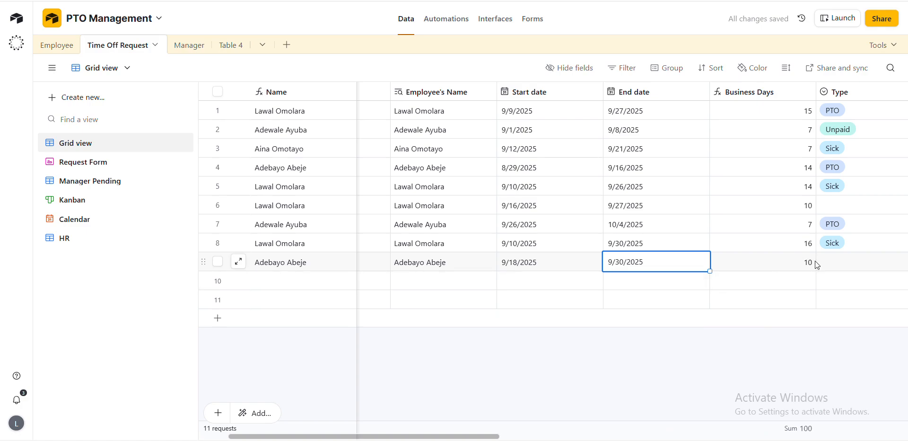
Open the Business Days field's settings and examine its formula beside the start and end date columns.
{"action": "double_click", "coordinate": [741, 93]}
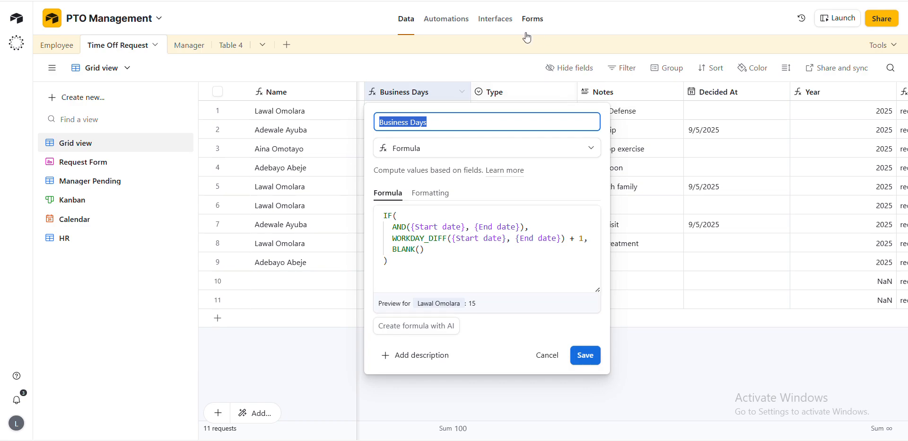
{"action": "scroll", "coordinate": [651, 163], "scroll_direction": "left", "scroll_amount": 2}
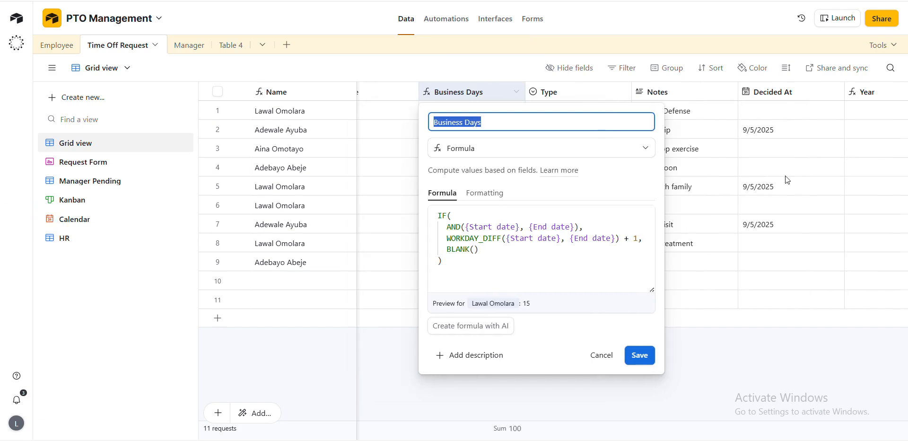
{"action": "scroll", "coordinate": [676, 191], "scroll_direction": "left", "scroll_amount": 1}
{"action": "scroll", "coordinate": [676, 192], "scroll_direction": "left", "scroll_amount": 3}
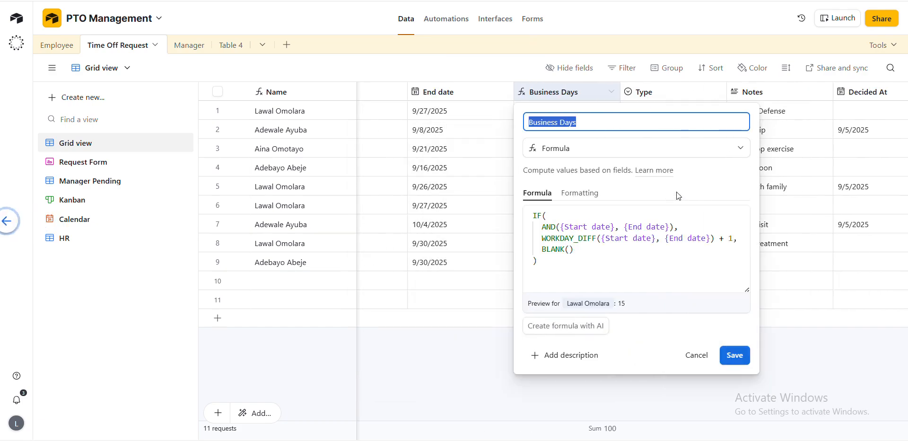
{"action": "scroll", "coordinate": [461, 193], "scroll_direction": "left", "scroll_amount": 3}
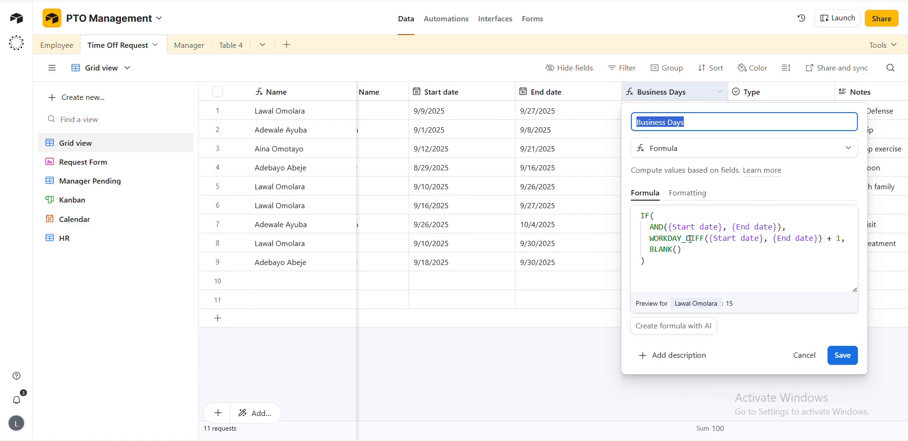
Look up functions matching "Work" on a new line of the Business Days formula, clear the entry and save the field.
{"action": "left_click", "coordinate": [732, 283]}
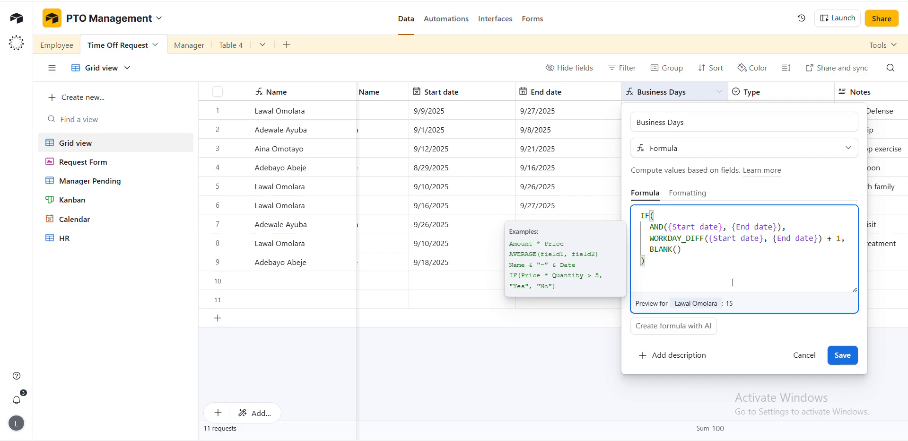
{"action": "key", "text": "Return"}
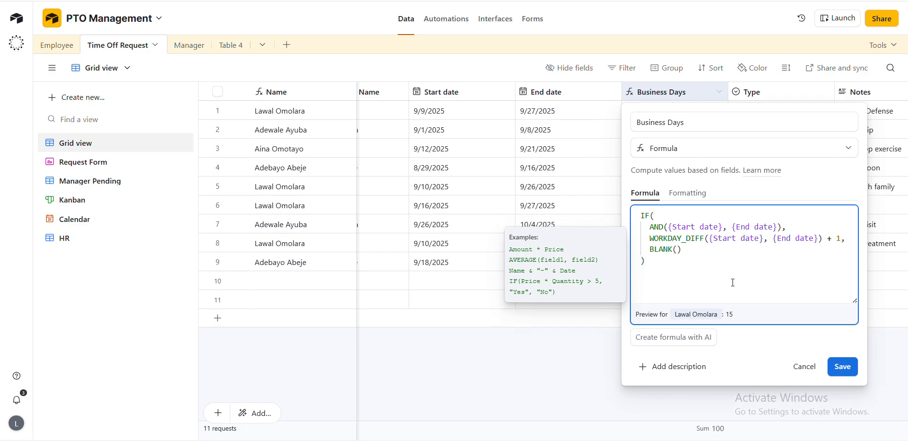
{"action": "type", "text": "Work"}
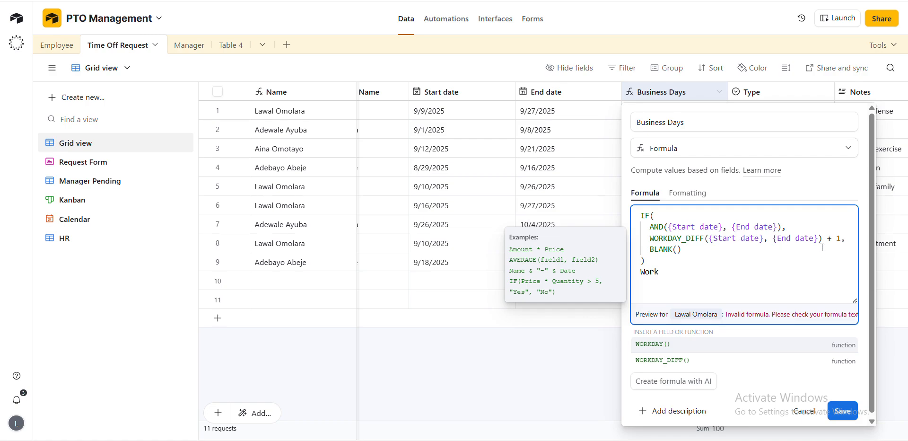
{"action": "key", "text": "BackSpace"}
{"action": "key", "text": "BackSpace"}
{"action": "key", "text": "BackSpace"}
{"action": "key", "text": "BackSpace"}
{"action": "key", "text": "BackSpace"}
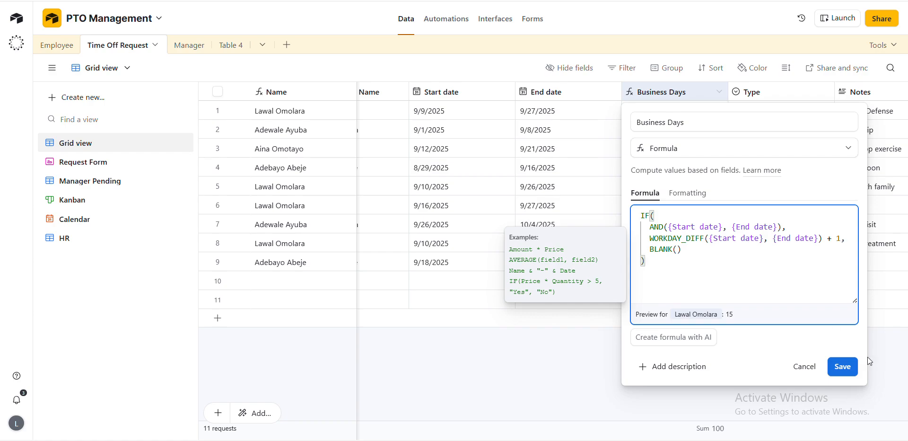
{"action": "left_click", "coordinate": [842, 366]}
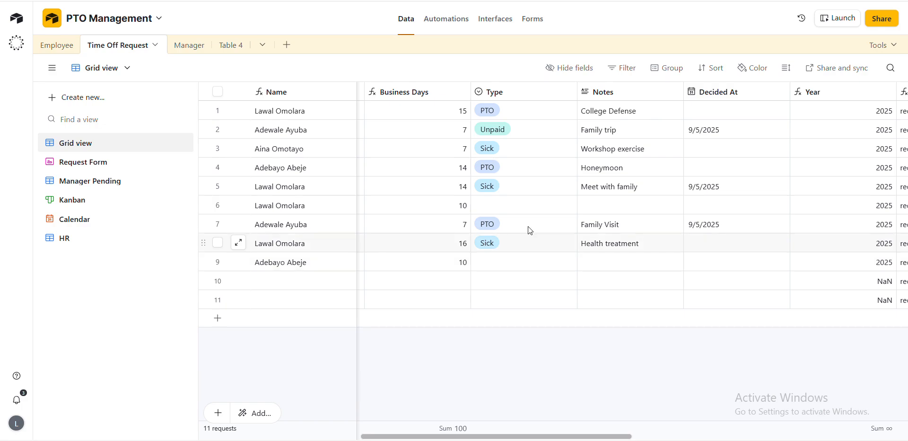
Add a "Family Vacation" option to the Type single-select field and save the field.
{"action": "left_click", "coordinate": [515, 95]}
{"action": "double_click", "coordinate": [514, 95]}
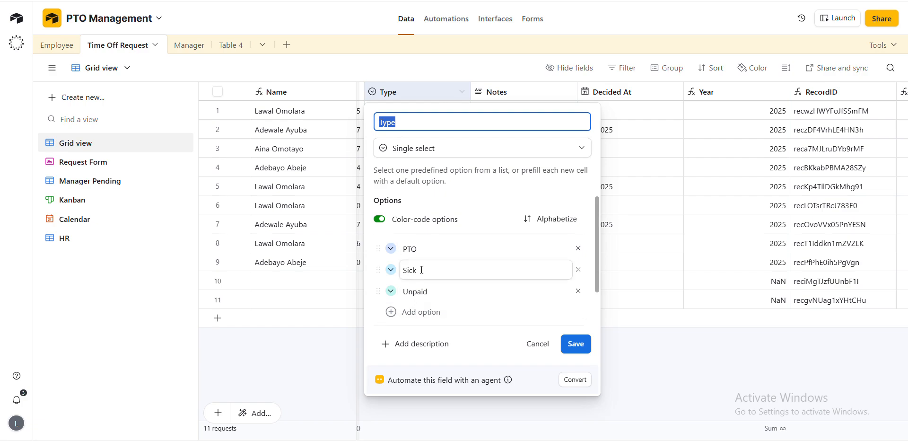
{"action": "left_click", "coordinate": [408, 312]}
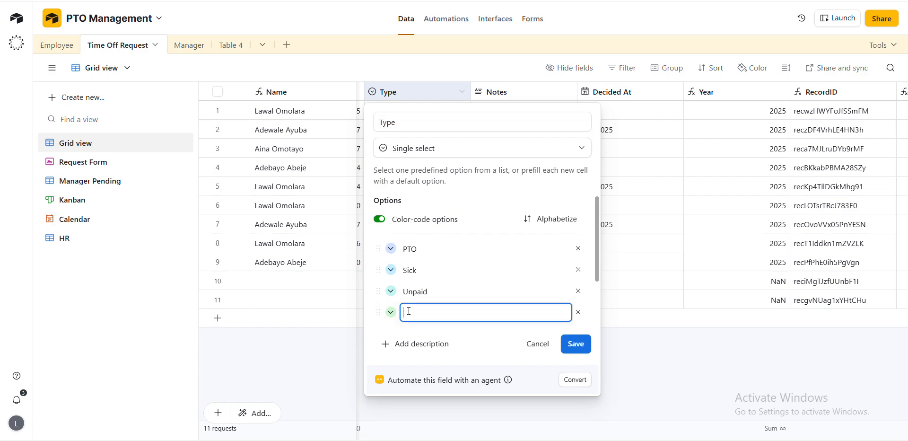
{"action": "type", "text": "Family Vacation"}
{"action": "key", "text": "Return"}
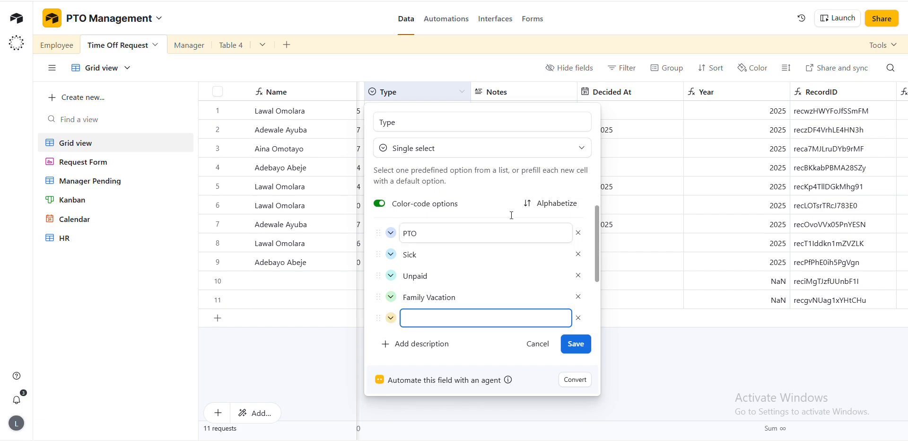
{"action": "left_click", "coordinate": [574, 346]}
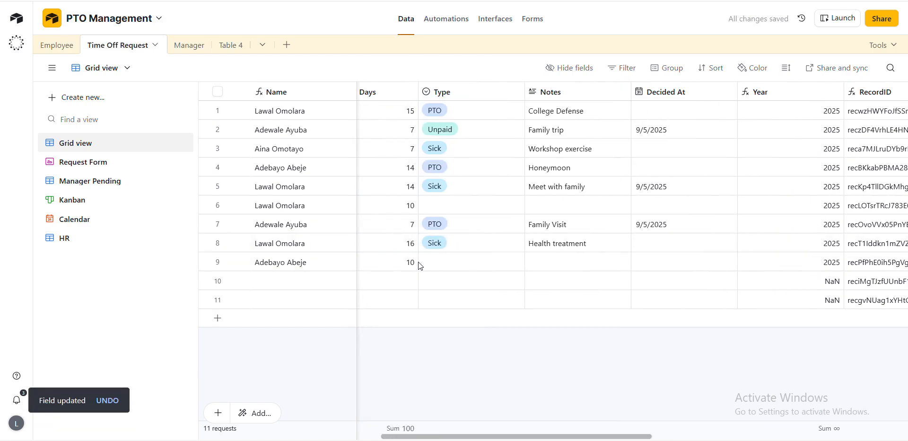
Set the ninth request's Type to Family Vacation.
{"action": "left_click", "coordinate": [436, 263]}
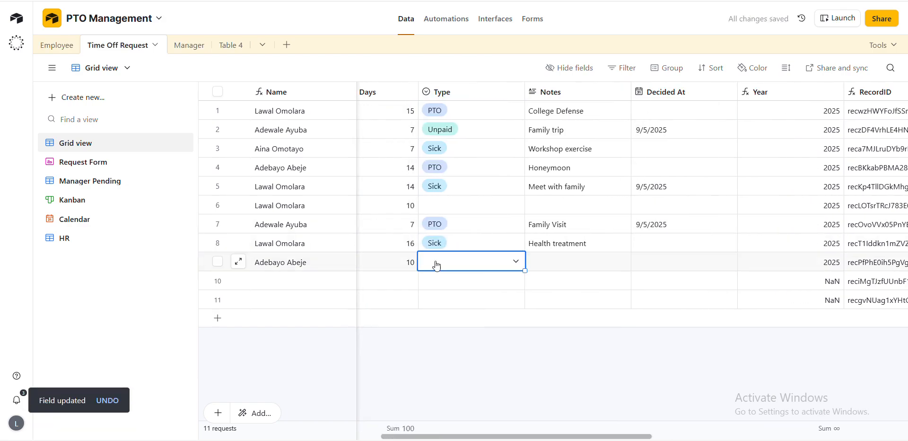
{"action": "left_click", "coordinate": [516, 262]}
{"action": "scroll", "coordinate": [445, 342], "scroll_direction": "down", "scroll_amount": 1}
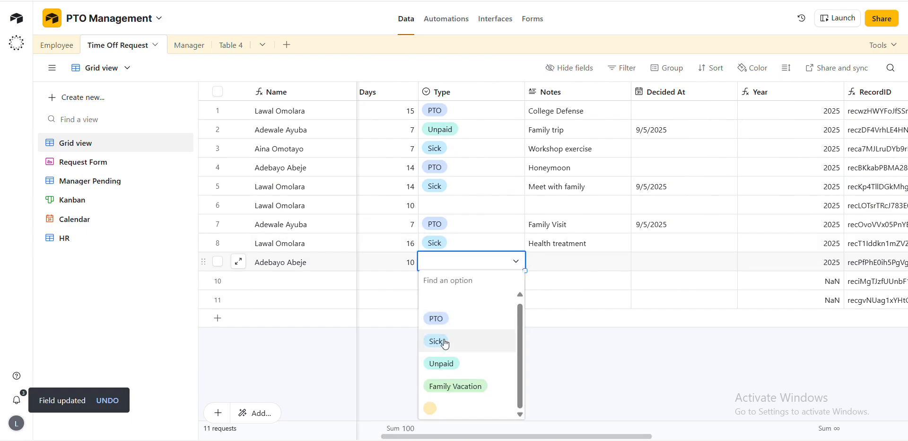
{"action": "left_click", "coordinate": [455, 385]}
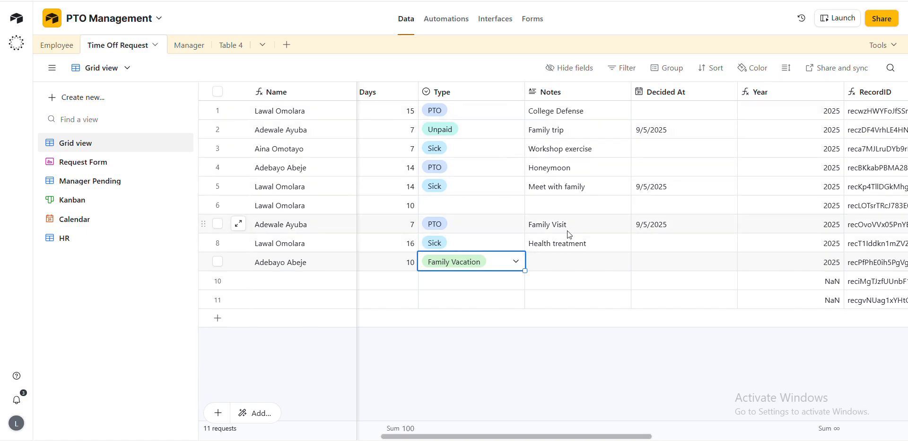
Enter "Financial disability" in the ninth request's Notes field.
{"action": "left_click", "coordinate": [571, 261]}
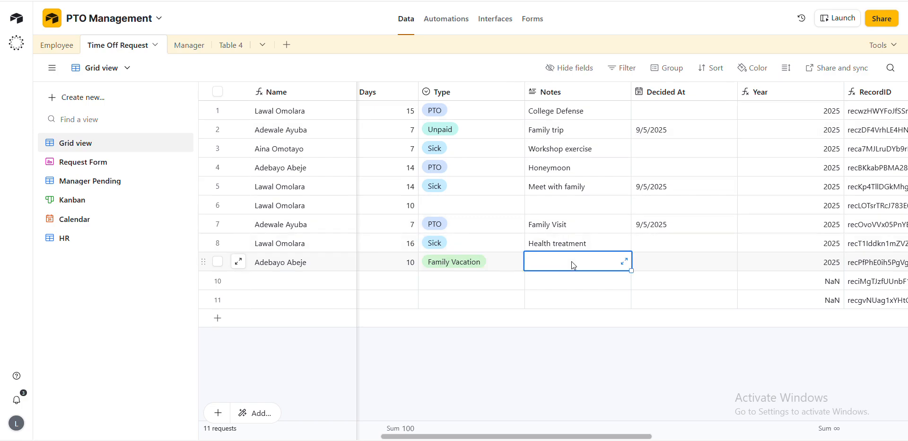
{"action": "type", "text": "Ga"}
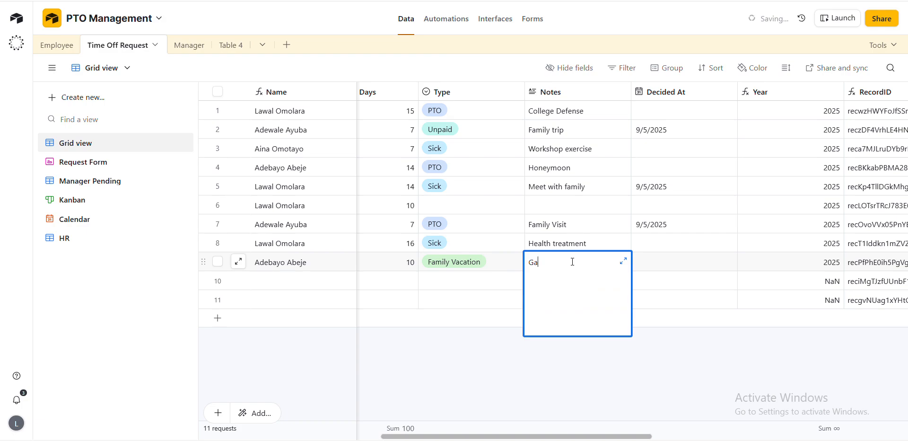
{"action": "key", "text": "BackSpace"}
{"action": "key", "text": "BackSpace"}
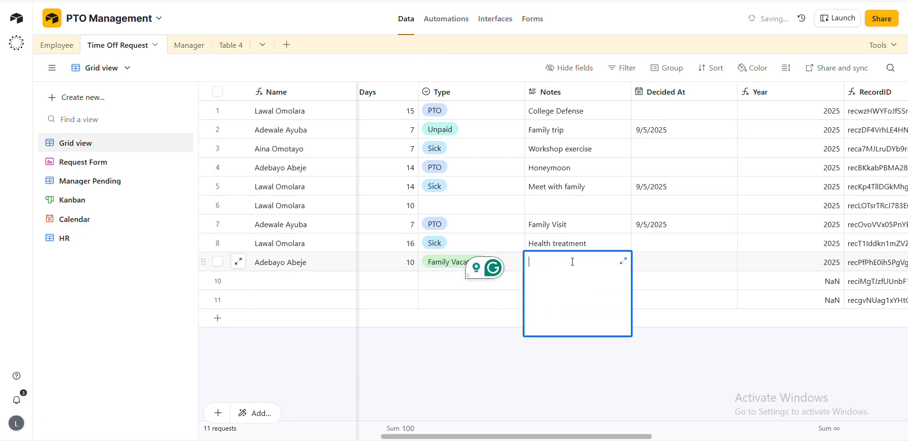
{"action": "type", "text": "Finanv"}
{"action": "key", "text": "BackSpace"}
{"action": "key", "text": "BackSpace"}
{"action": "type", "text": "ncial "}
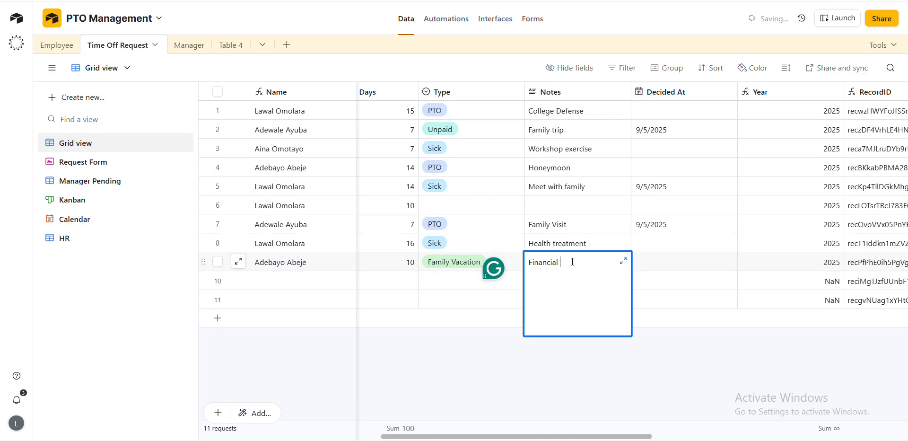
{"action": "type", "text": "disability"}
{"action": "left_click", "coordinate": [686, 261]}
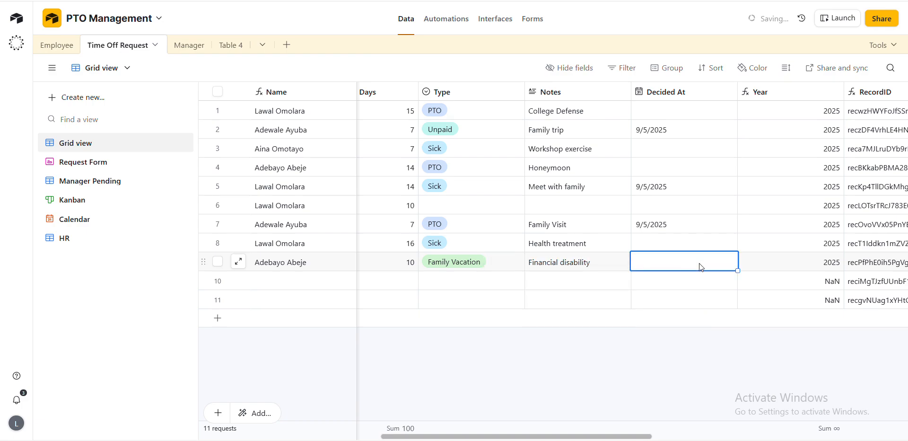
Open the Decided At field's settings, review its date options and save the field.
{"action": "scroll", "coordinate": [698, 263], "scroll_direction": "right", "scroll_amount": 5}
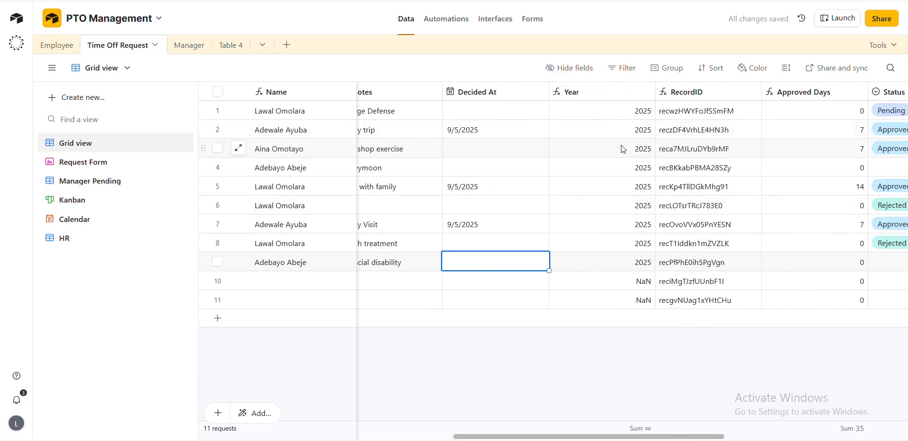
{"action": "double_click", "coordinate": [492, 89]}
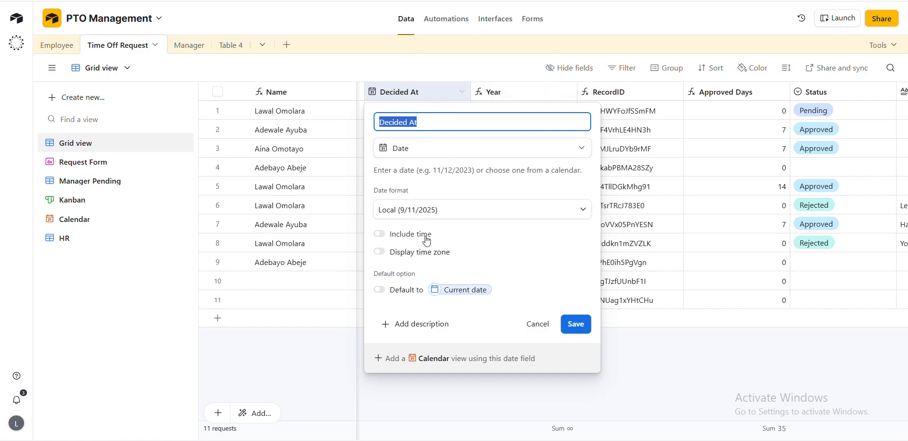
{"action": "left_click", "coordinate": [582, 327]}
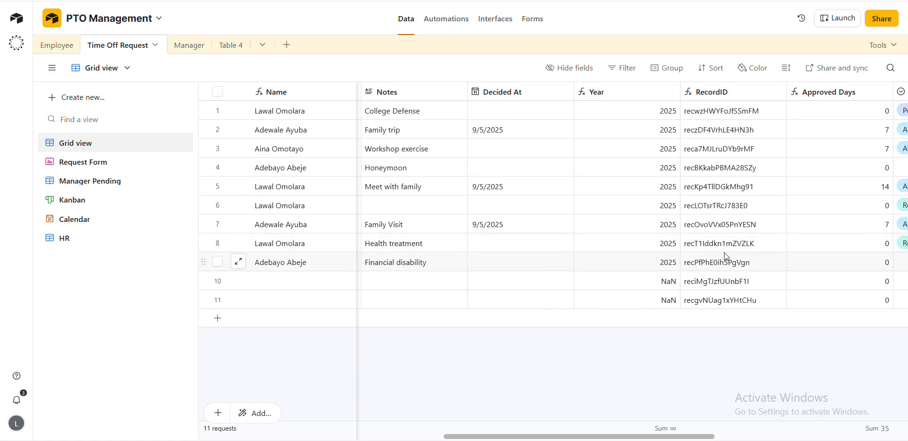
Open the Year field's settings, examine its formula based on the start date and save the field.
{"action": "scroll", "coordinate": [724, 253], "scroll_direction": "right", "scroll_amount": 1}
{"action": "scroll", "coordinate": [724, 251], "scroll_direction": "right", "scroll_amount": 5}
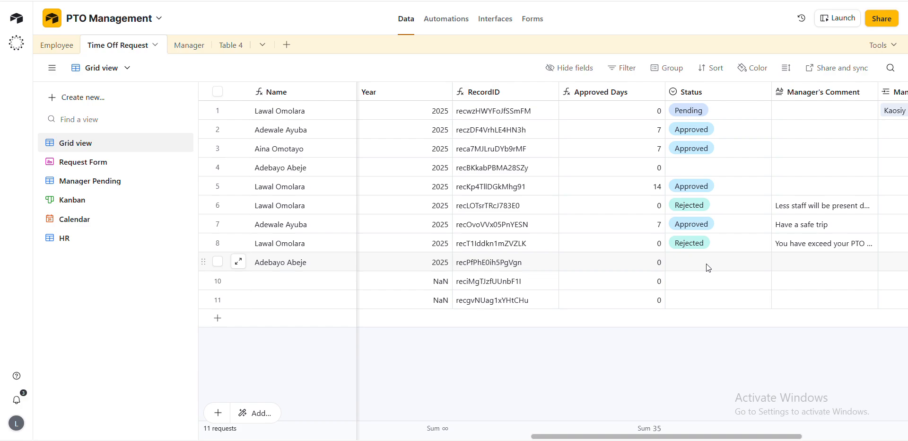
{"action": "scroll", "coordinate": [705, 263], "scroll_direction": "left", "scroll_amount": 1}
{"action": "scroll", "coordinate": [706, 263], "scroll_direction": "left", "scroll_amount": 5}
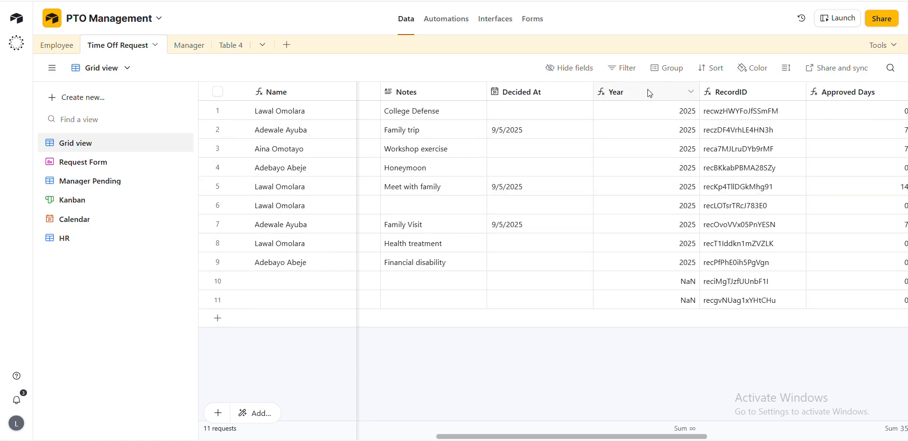
{"action": "left_click", "coordinate": [627, 92]}
{"action": "double_click", "coordinate": [627, 93]}
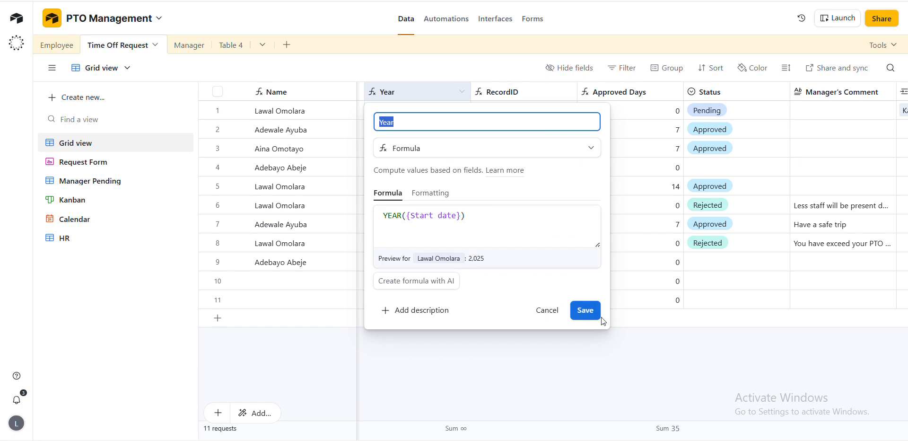
{"action": "left_click", "coordinate": [585, 310]}
Open the RecordID field's settings, examine its formula and save the field.
{"action": "scroll", "coordinate": [739, 276], "scroll_direction": "right", "scroll_amount": 3}
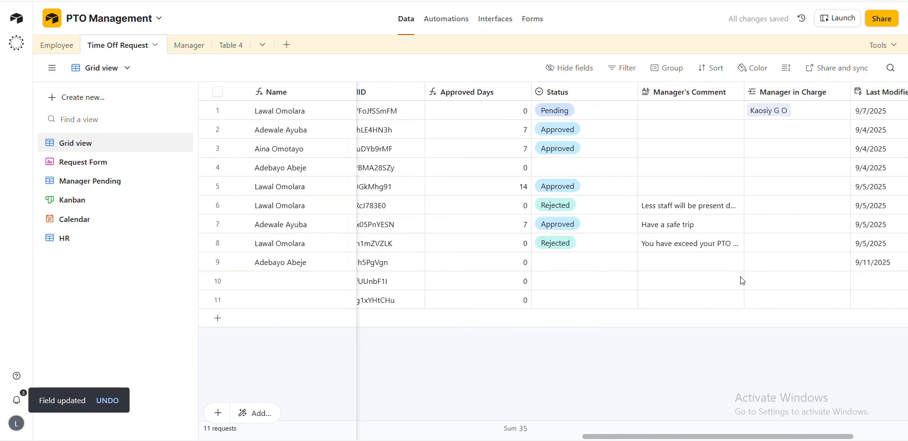
{"action": "scroll", "coordinate": [739, 276], "scroll_direction": "left", "scroll_amount": 10}
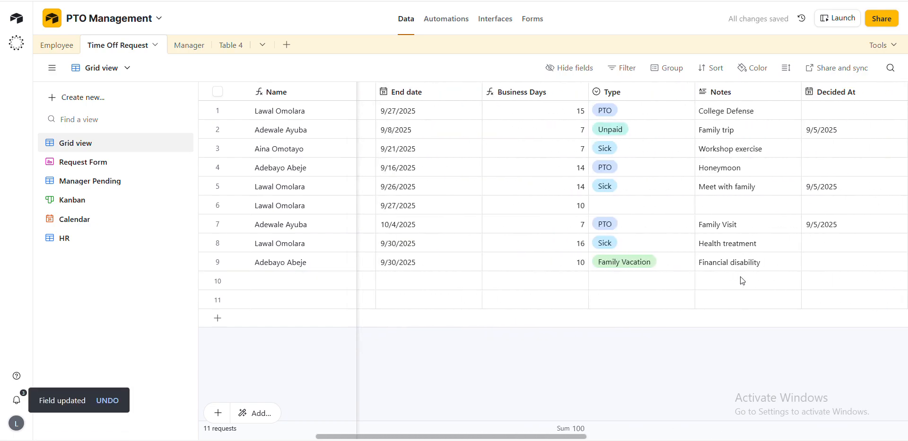
{"action": "scroll", "coordinate": [740, 276], "scroll_direction": "left", "scroll_amount": 5}
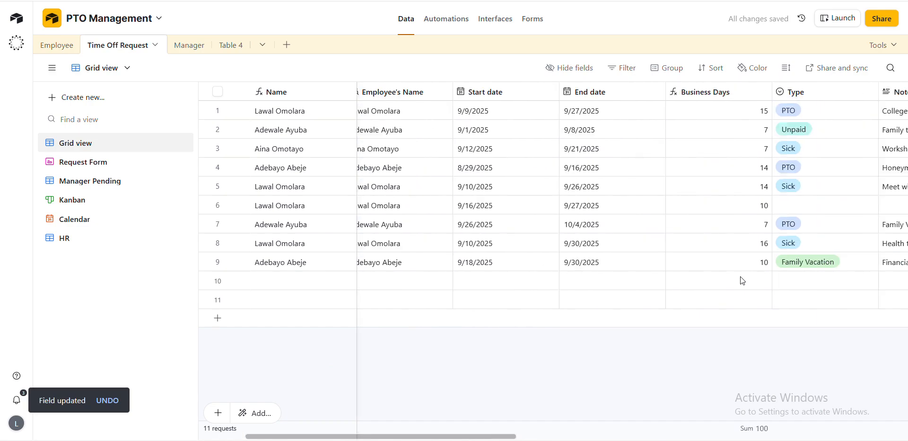
{"action": "scroll", "coordinate": [740, 280], "scroll_direction": "right", "scroll_amount": 10}
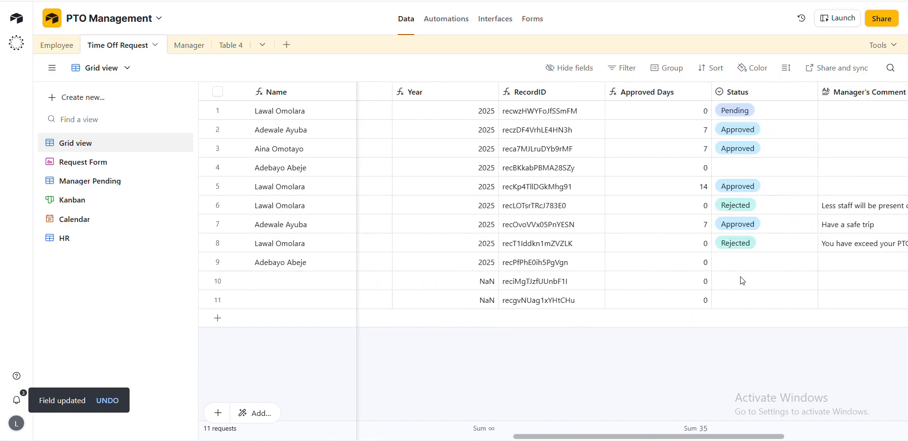
{"action": "double_click", "coordinate": [536, 99]}
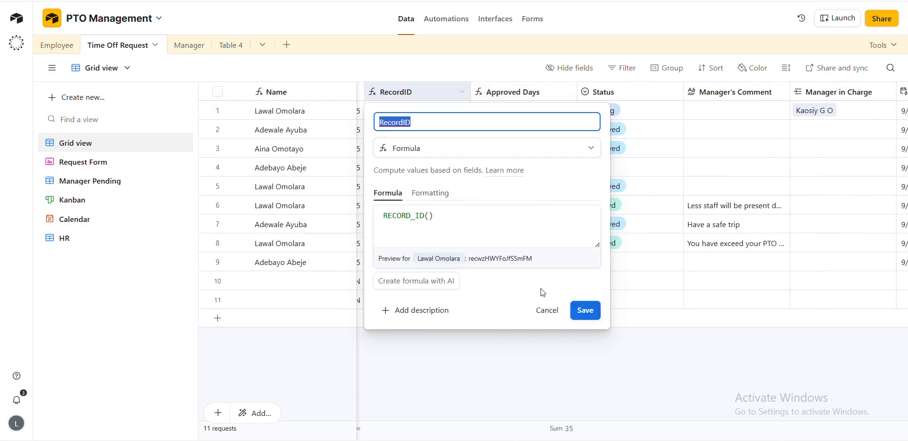
{"action": "left_click", "coordinate": [586, 310]}
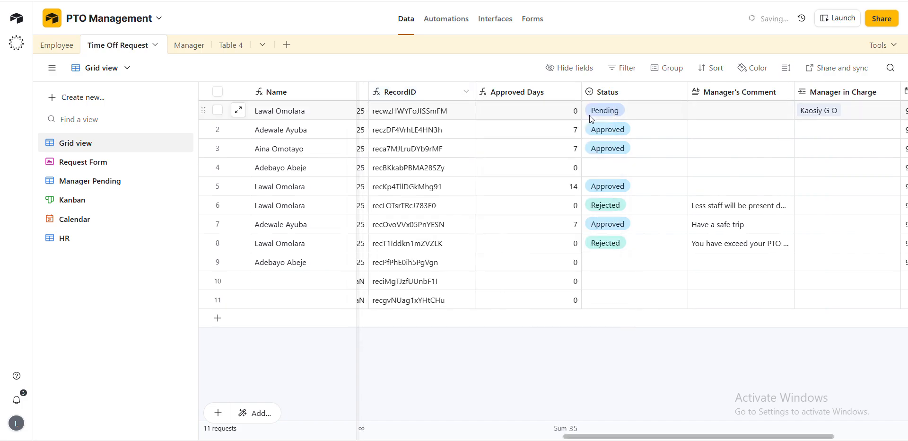
Open the Approved Days field's settings, examine its IF formula and save the field.
{"action": "scroll", "coordinate": [381, 233], "scroll_direction": "left", "scroll_amount": 3}
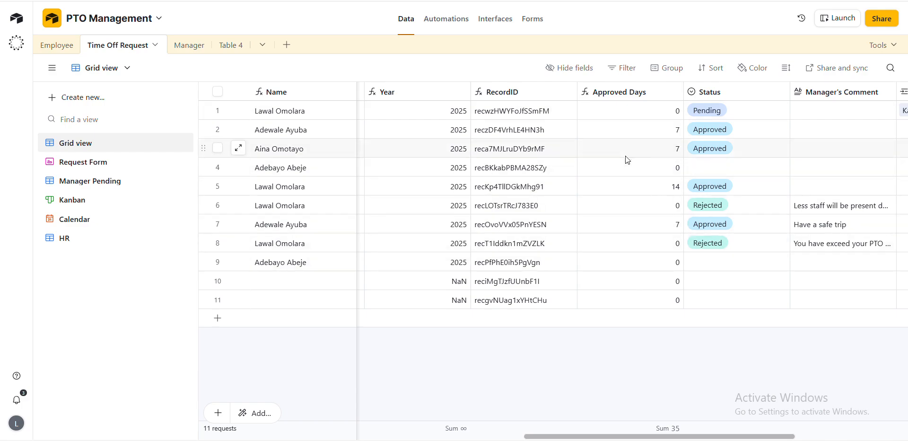
{"action": "double_click", "coordinate": [615, 92]}
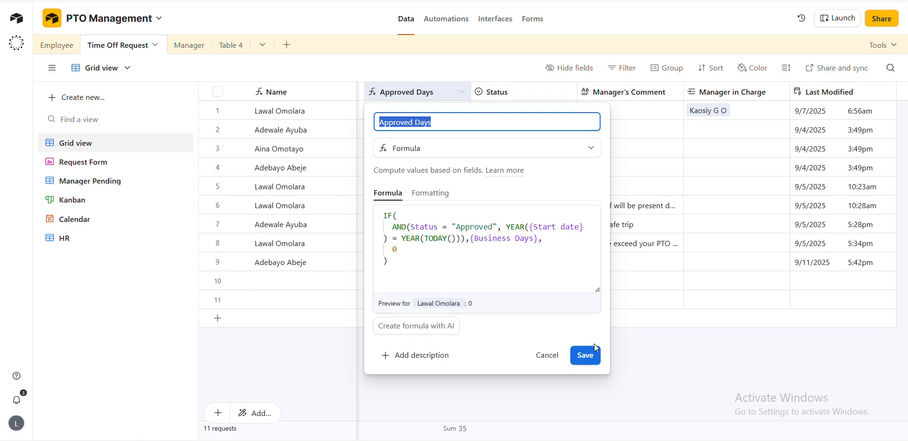
{"action": "left_click", "coordinate": [591, 357]}
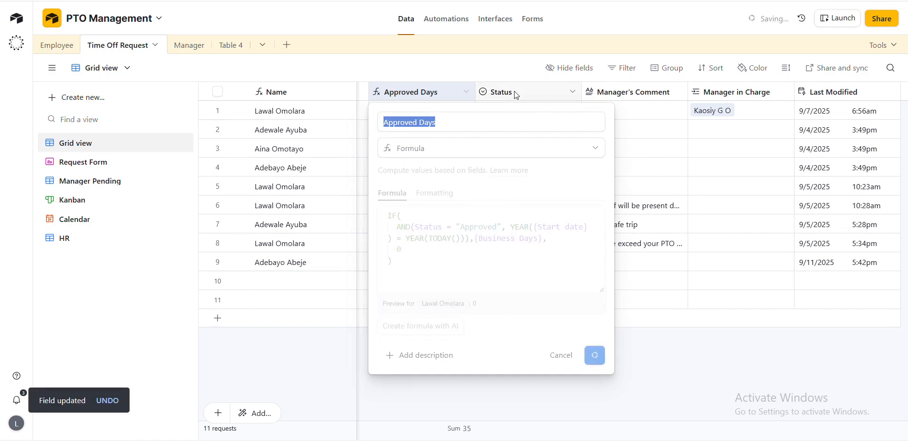
Set the ninth request's Status to Pending.
{"action": "left_click", "coordinate": [506, 262]}
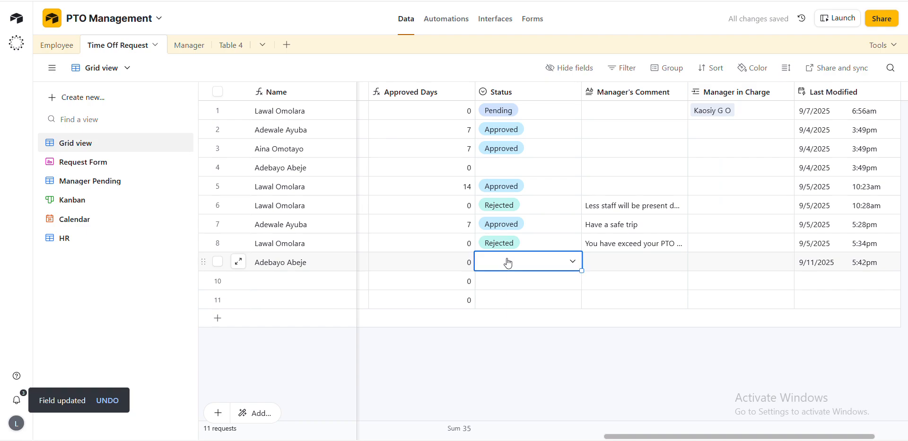
{"action": "left_click", "coordinate": [507, 262]}
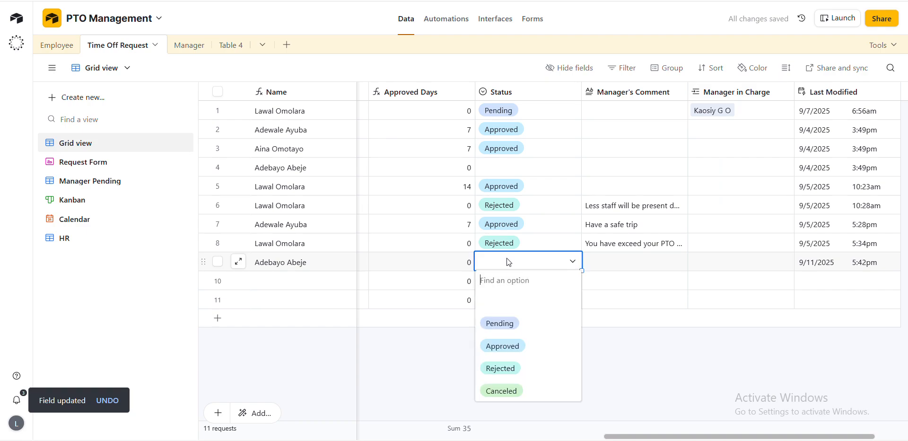
{"action": "left_click", "coordinate": [490, 326]}
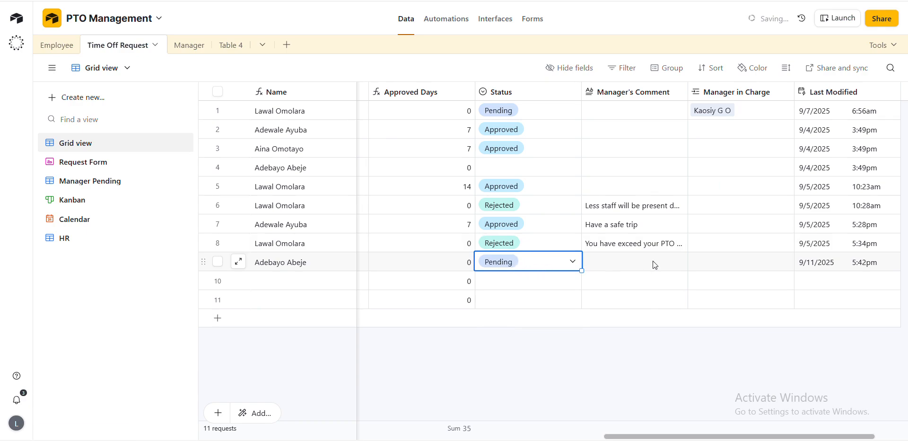
Enter "kjbdjd" as the Manager's Comment of the ninth request.
{"action": "scroll", "coordinate": [653, 260], "scroll_direction": "right", "scroll_amount": 3}
{"action": "left_click", "coordinate": [571, 262]}
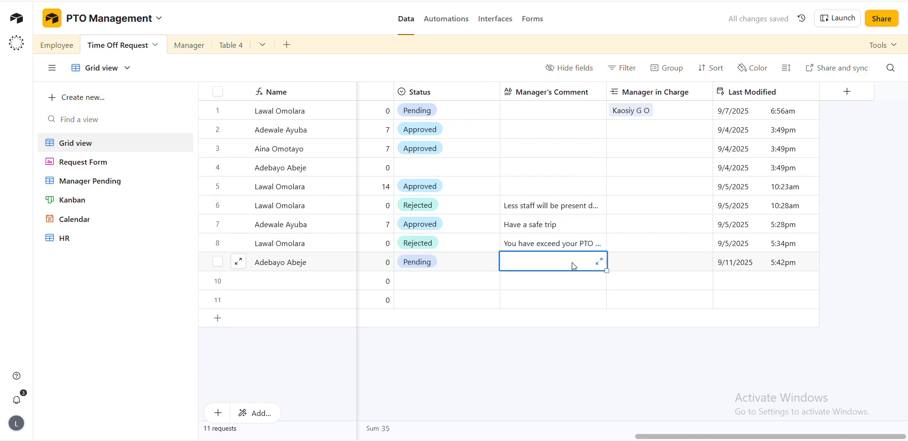
{"action": "type", "text": "kjbdjd"}
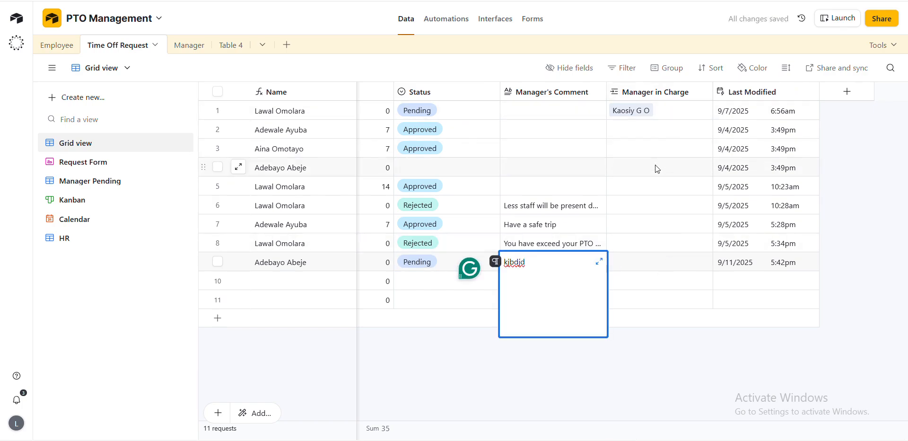
{"action": "left_click", "coordinate": [646, 260]}
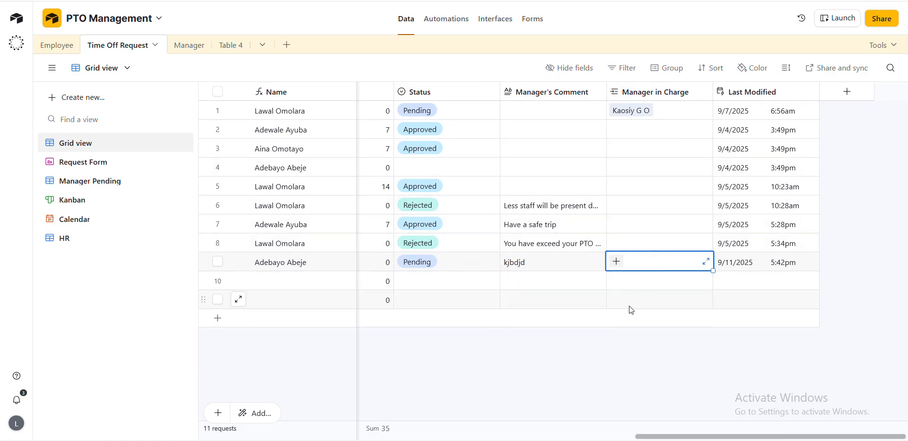
{"action": "scroll", "coordinate": [580, 267], "scroll_direction": "left", "scroll_amount": 10}
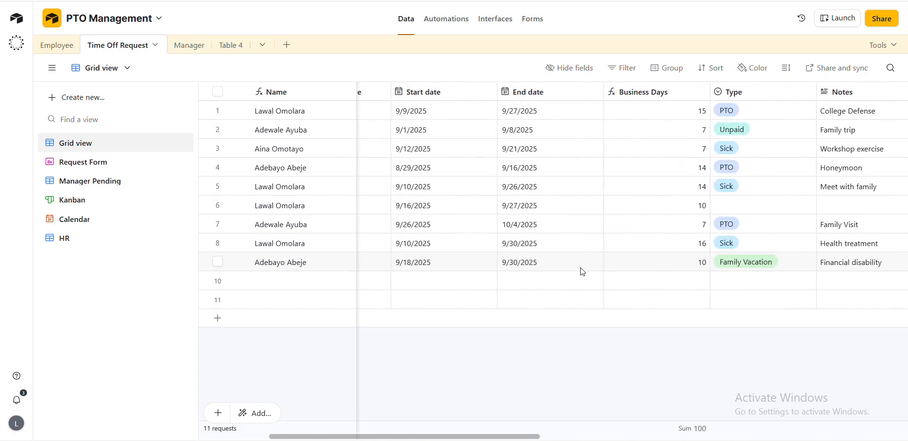
{"action": "scroll", "coordinate": [580, 268], "scroll_direction": "right", "scroll_amount": 10}
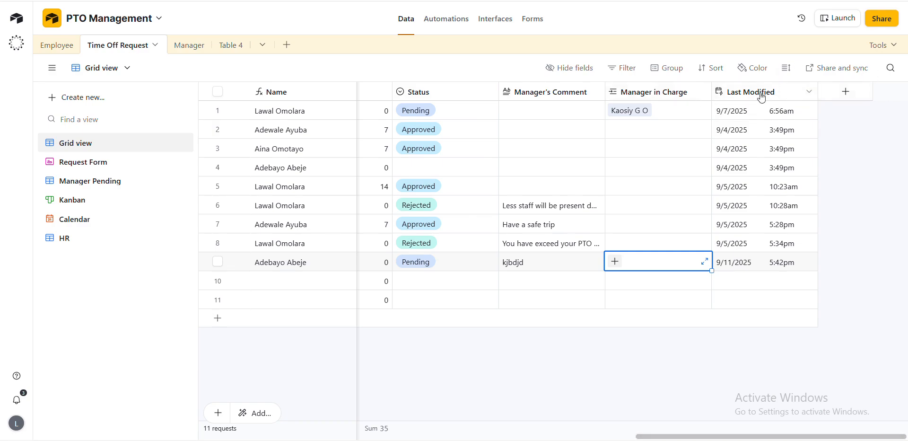
Delete the Notes field from the Manager table.
{"action": "left_click", "coordinate": [192, 50]}
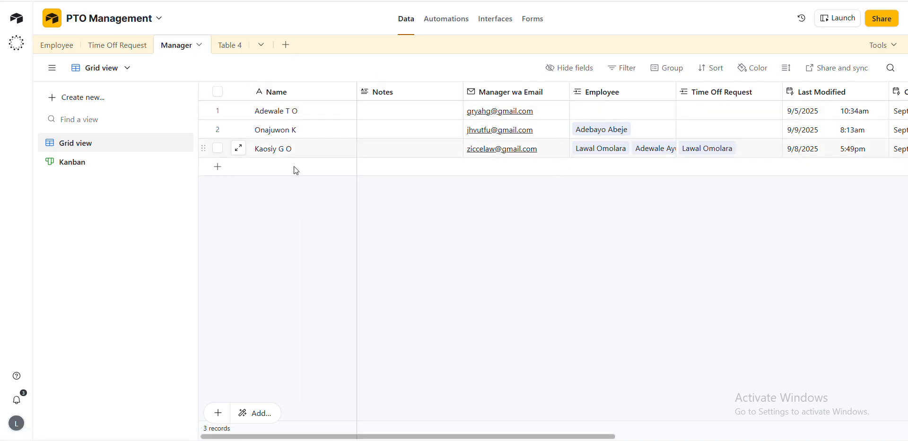
{"action": "right_click", "coordinate": [413, 95]}
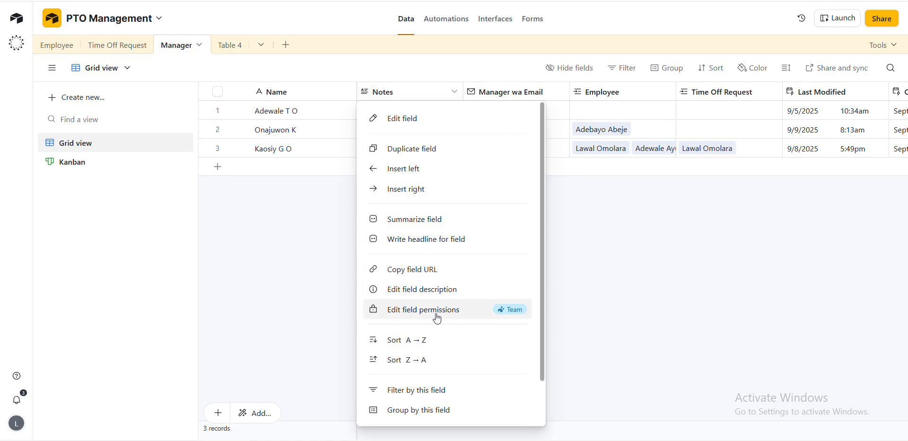
{"action": "scroll", "coordinate": [423, 309], "scroll_direction": "down", "scroll_amount": 2}
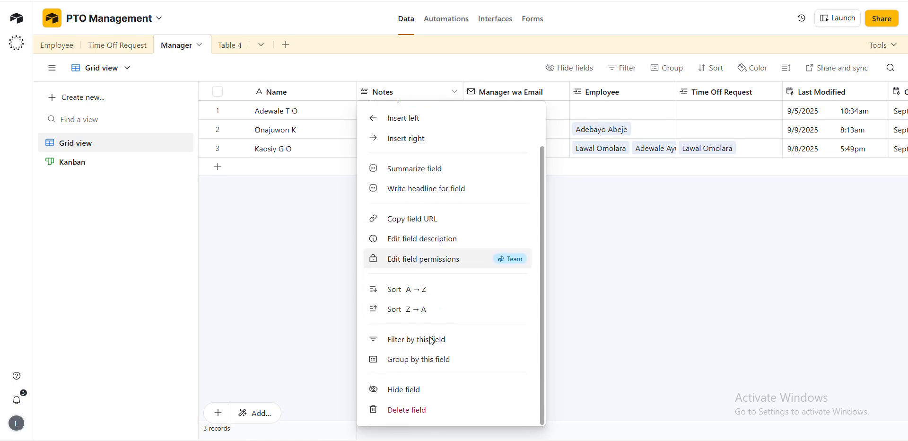
{"action": "left_click", "coordinate": [427, 409]}
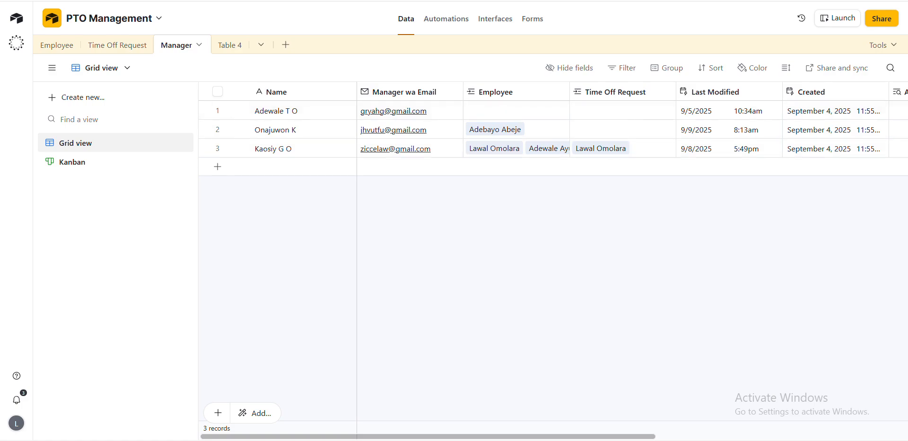
Revisit the Time Off Request table, return to the Manager table and examine the employees linked to the third manager.
{"action": "left_click", "coordinate": [124, 48]}
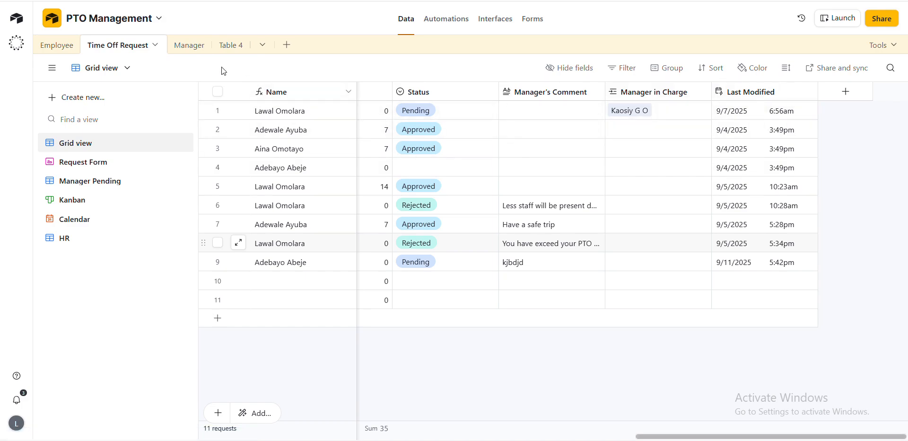
{"action": "left_click", "coordinate": [197, 48]}
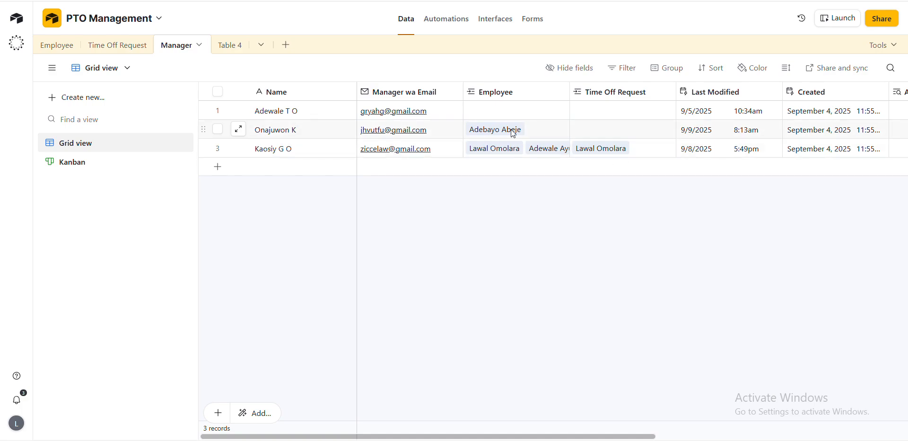
{"action": "left_click", "coordinate": [503, 150]}
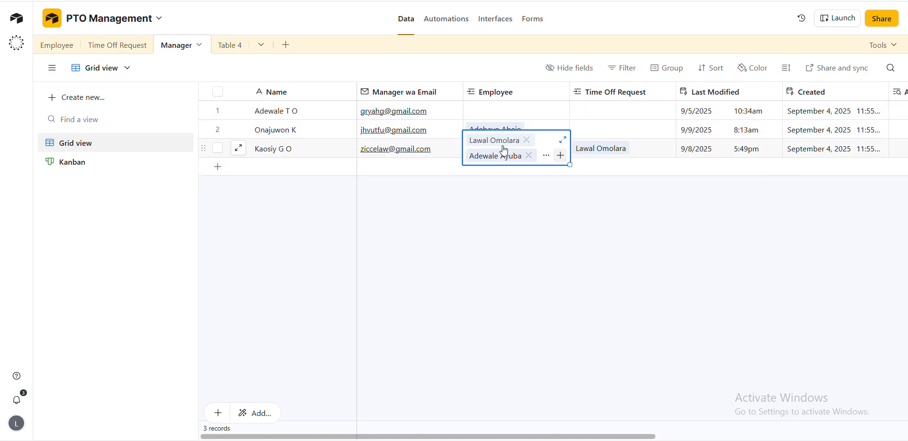
Expand the employees linked to the third manager and examine their work emails, assigned manager and PTO quota.
{"action": "left_click", "coordinate": [562, 140]}
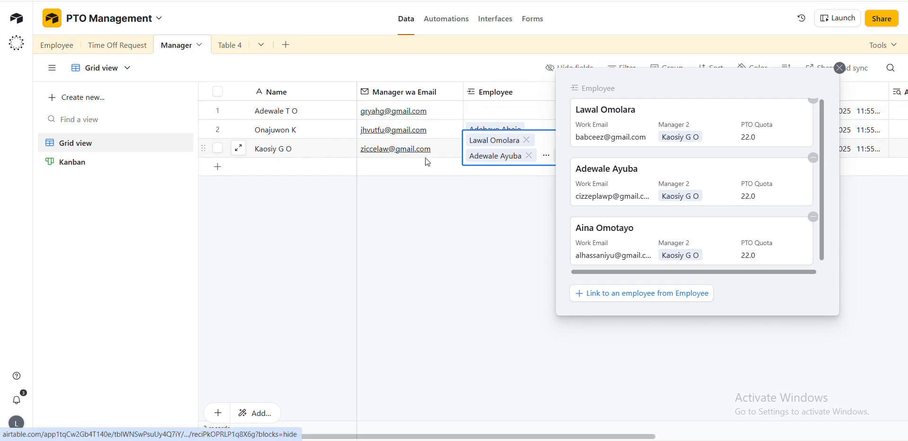
{"action": "scroll", "coordinate": [649, 180], "scroll_direction": "down", "scroll_amount": 1}
{"action": "scroll", "coordinate": [649, 180], "scroll_direction": "up", "scroll_amount": 1}
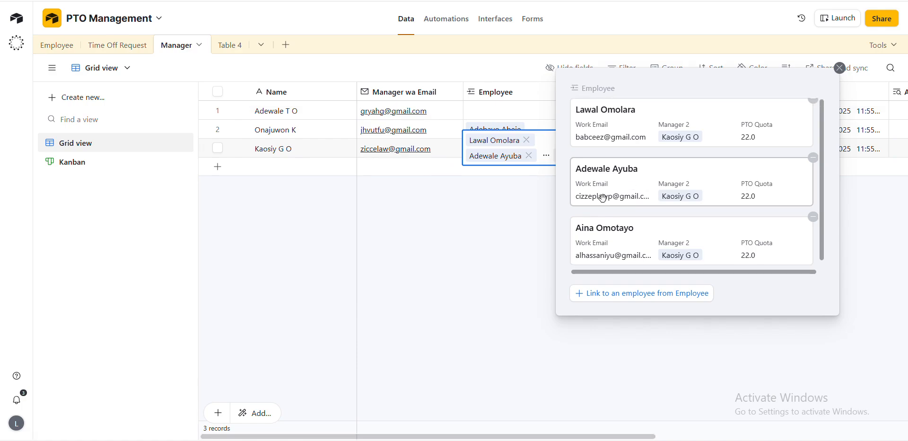
{"action": "left_click", "coordinate": [498, 213]}
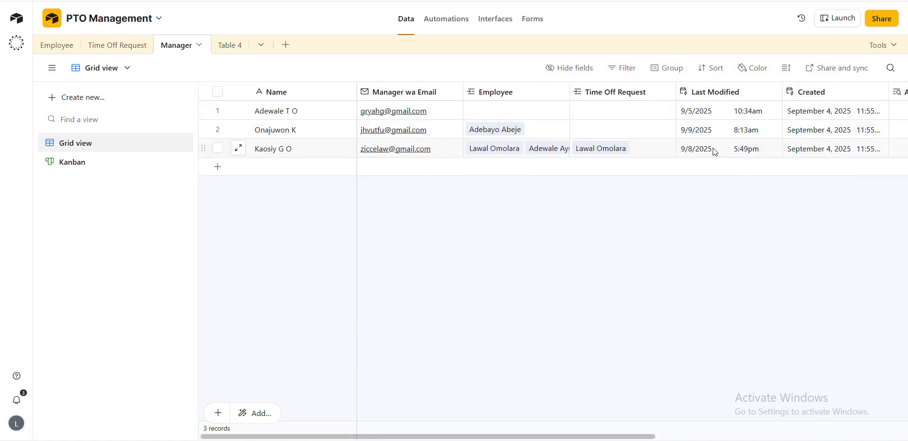
Review the Manager table's remaining fields and examine the lookup source and date condition of the Approved days 2 field.
{"action": "scroll", "coordinate": [713, 147], "scroll_direction": "right", "scroll_amount": 3}
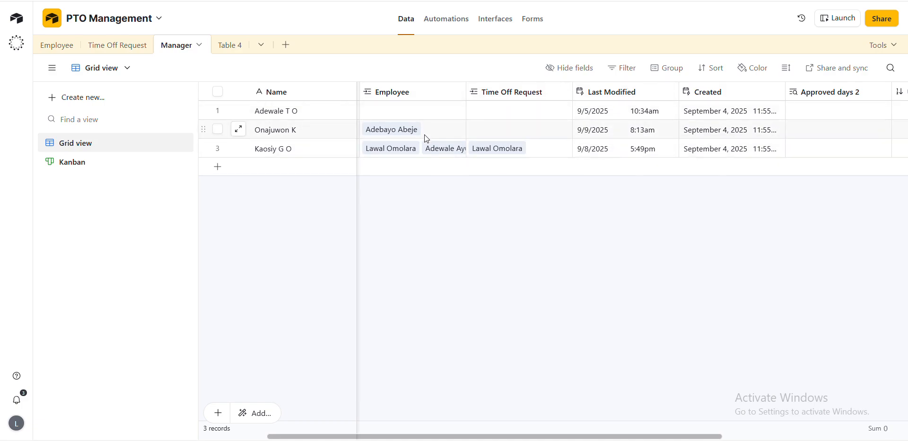
{"action": "scroll", "coordinate": [427, 140], "scroll_direction": "left", "scroll_amount": 2}
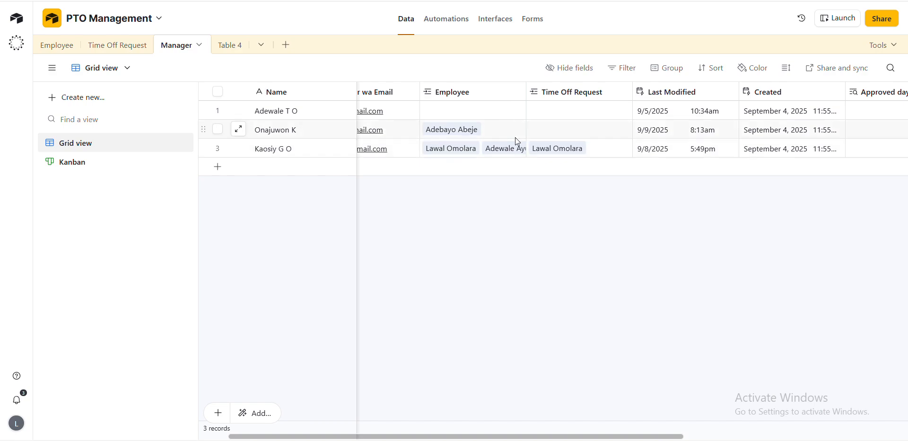
{"action": "scroll", "coordinate": [698, 125], "scroll_direction": "right", "scroll_amount": 1}
{"action": "scroll", "coordinate": [700, 126], "scroll_direction": "right", "scroll_amount": 3}
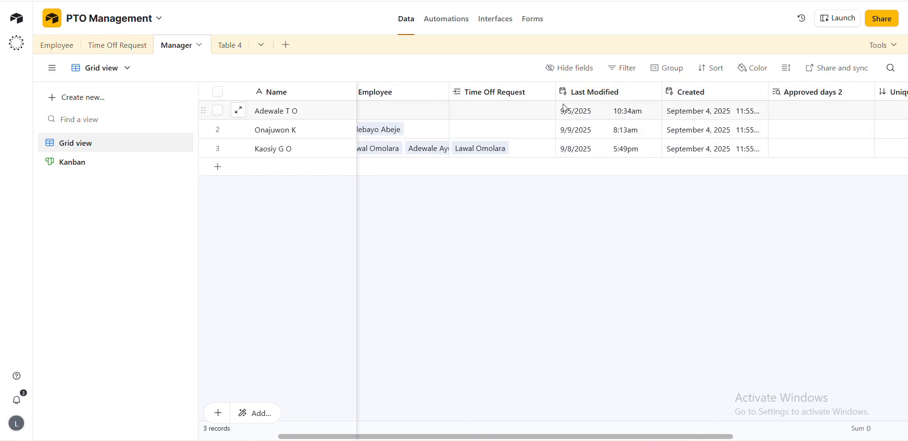
{"action": "scroll", "coordinate": [798, 138], "scroll_direction": "right", "scroll_amount": 8}
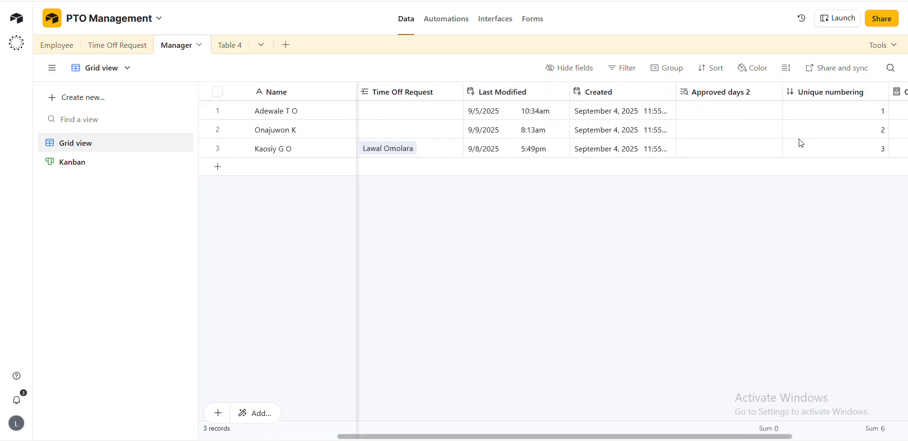
{"action": "scroll", "coordinate": [798, 138], "scroll_direction": "right", "scroll_amount": 3}
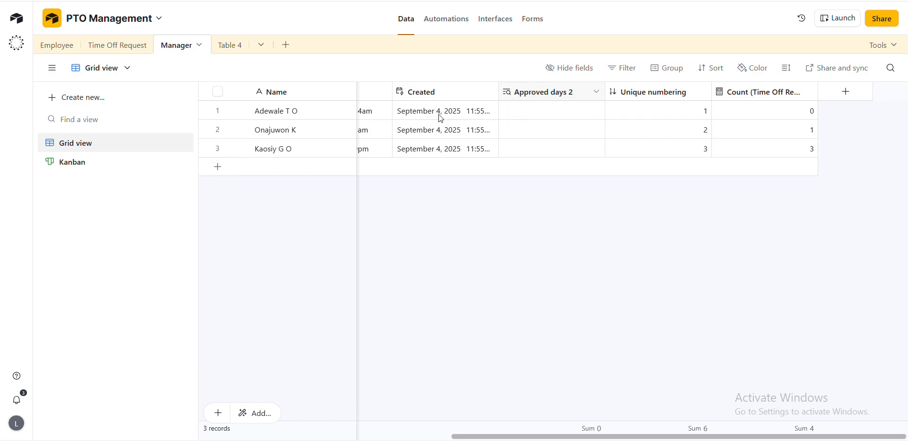
{"action": "double_click", "coordinate": [552, 94]}
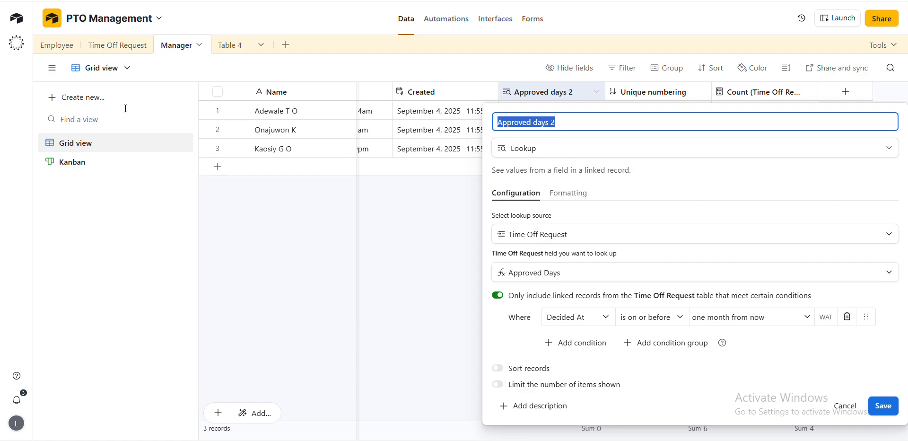
{"action": "scroll", "coordinate": [413, 193], "scroll_direction": "left", "scroll_amount": 5}
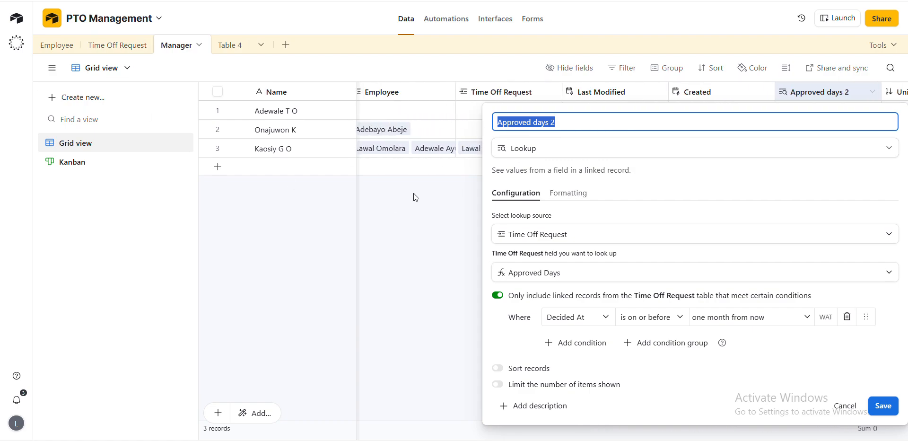
{"action": "scroll", "coordinate": [413, 193], "scroll_direction": "right", "scroll_amount": 1}
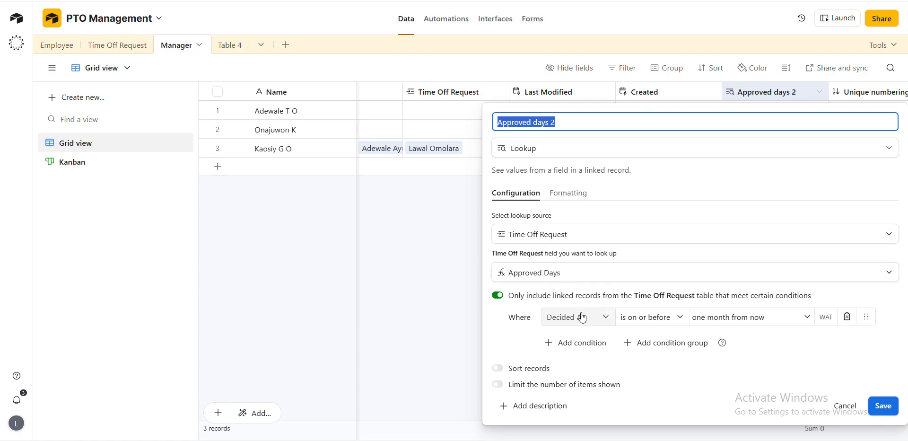
{"action": "scroll", "coordinate": [385, 208], "scroll_direction": "right", "scroll_amount": 3}
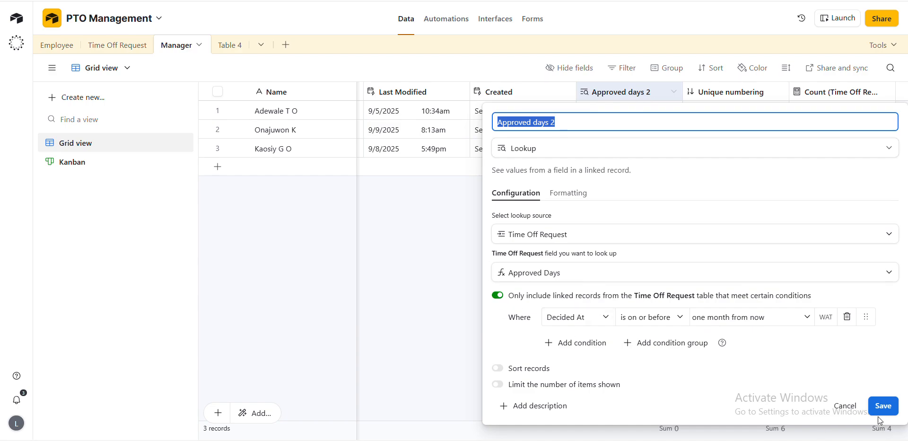
{"action": "left_click", "coordinate": [839, 404]}
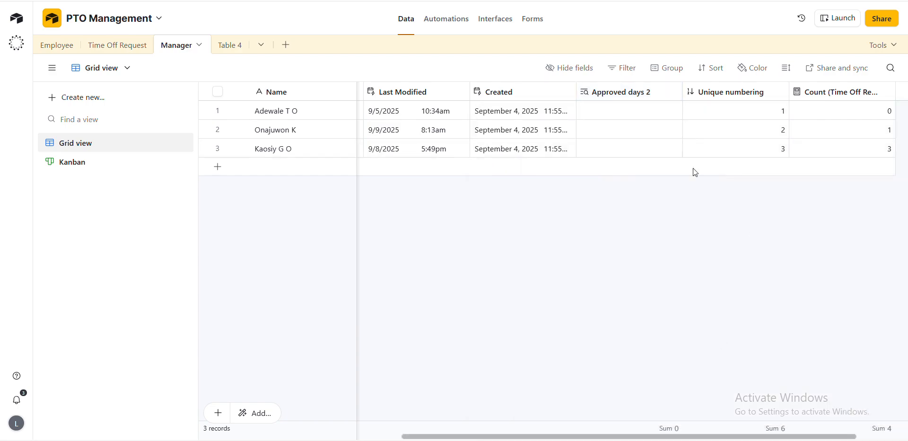
Reorder the Manager table's records by swapping the second and third managers.
{"action": "scroll", "coordinate": [665, 140], "scroll_direction": "right", "scroll_amount": 2}
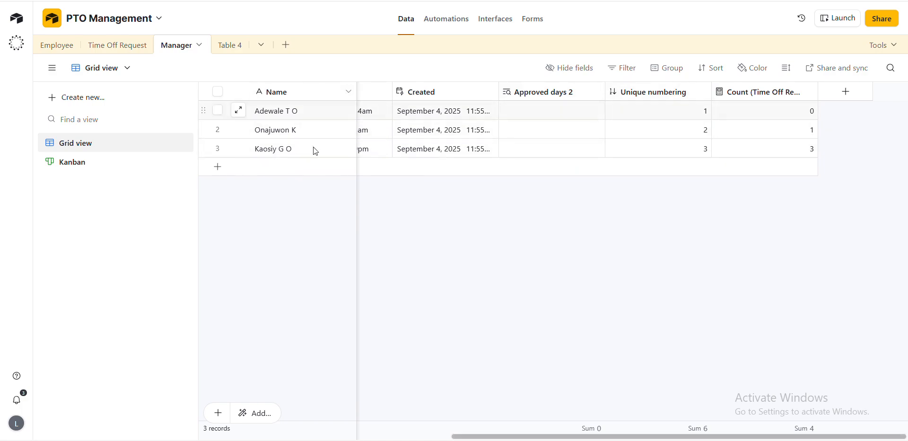
{"action": "left_click_drag", "start_coordinate": [310, 148], "coordinate": [310, 135]}
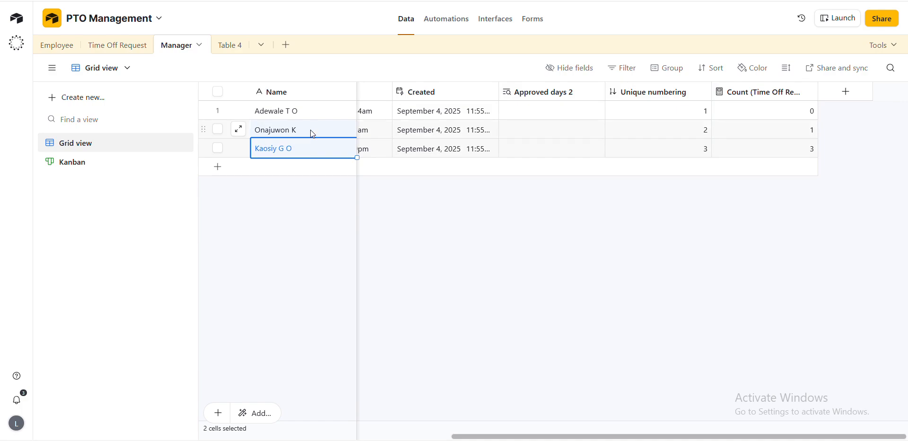
{"action": "left_click", "coordinate": [323, 204]}
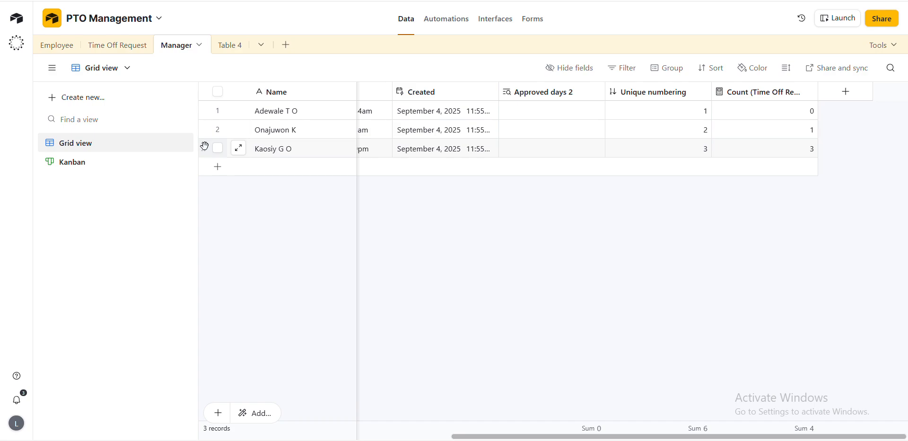
{"action": "left_click_drag", "start_coordinate": [204, 145], "coordinate": [204, 130]}
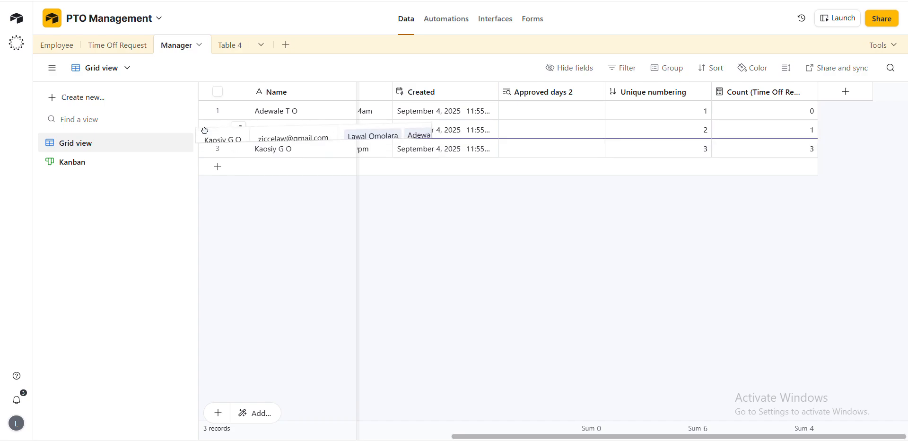
{"action": "left_click_drag", "start_coordinate": [205, 130], "coordinate": [204, 129]}
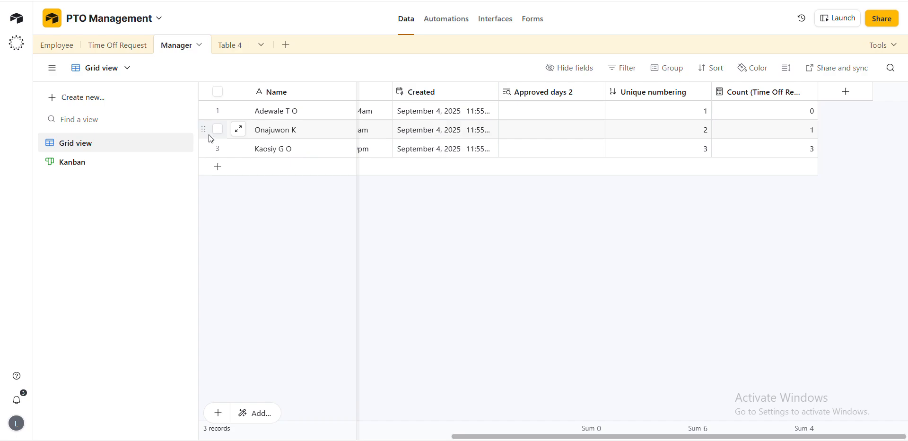
{"action": "left_click_drag", "start_coordinate": [203, 130], "coordinate": [206, 152]}
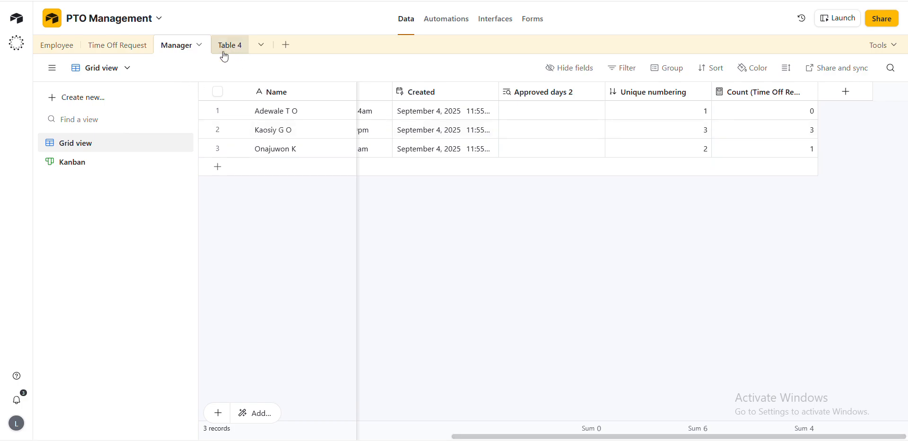
{"action": "scroll", "coordinate": [471, 203], "scroll_direction": "left", "scroll_amount": 8}
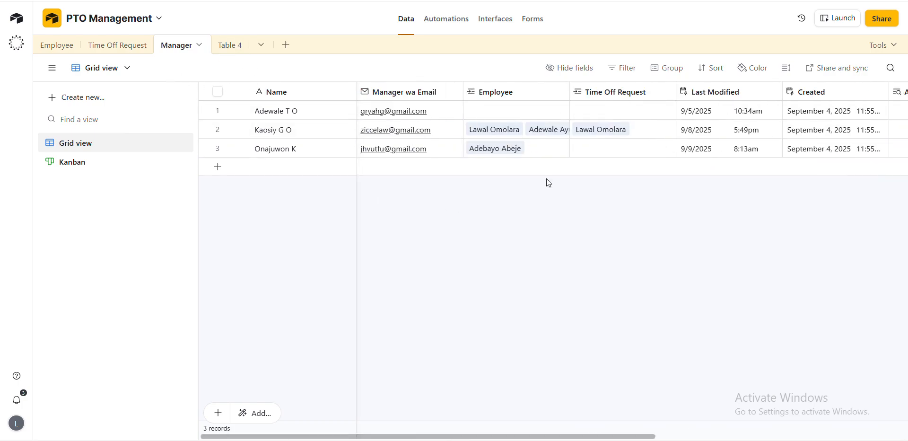